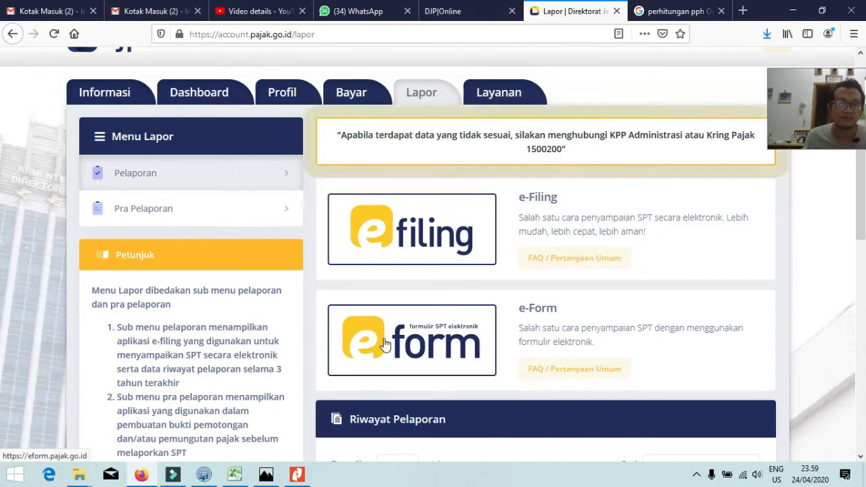
- Open the e-Form service and start creating a new SPT
click(400, 346)
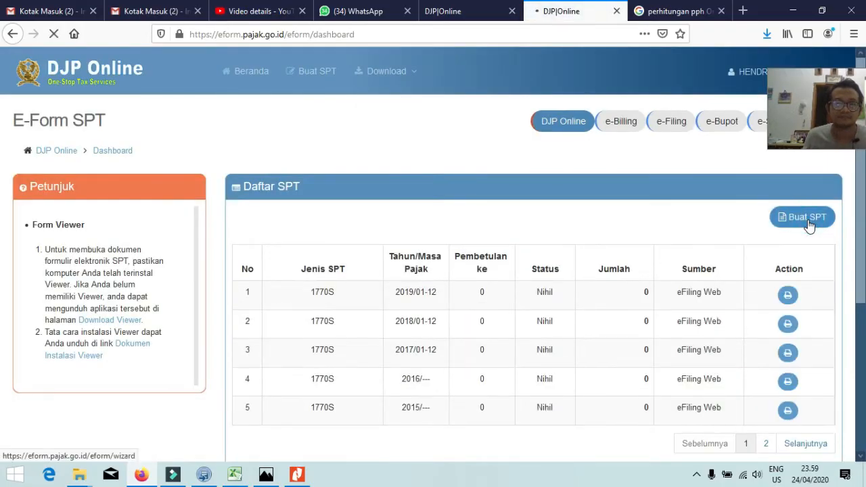
click(808, 218)
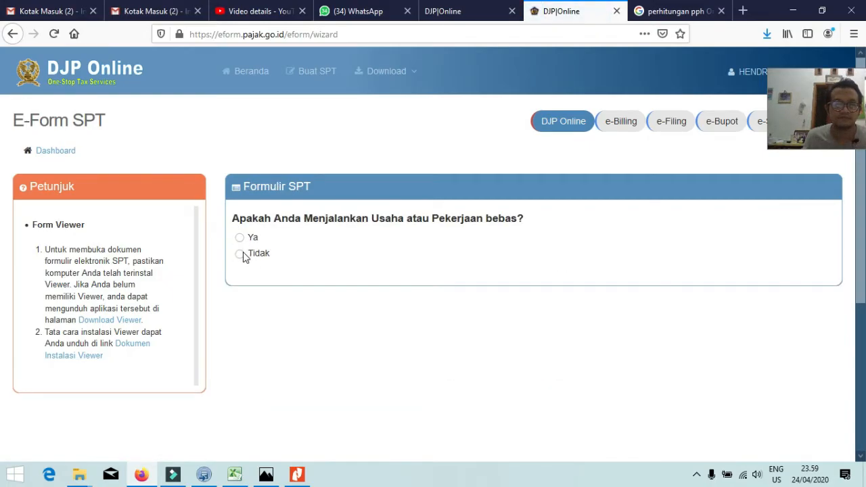
- Answer Tidak to the business, separate tax obligation and under-60-million income questions, and choose E-Form SPT 1770 S
click(241, 253)
click(241, 326)
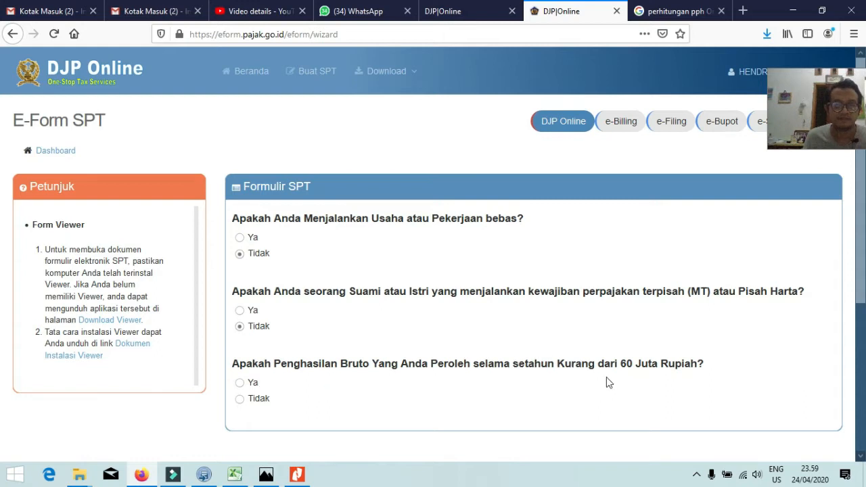
click(240, 399)
scroll(301, 415, down, 2)
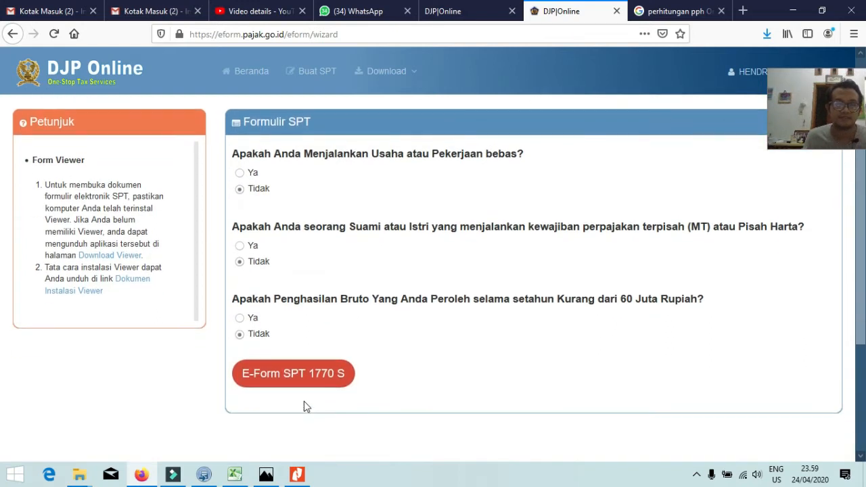
click(309, 378)
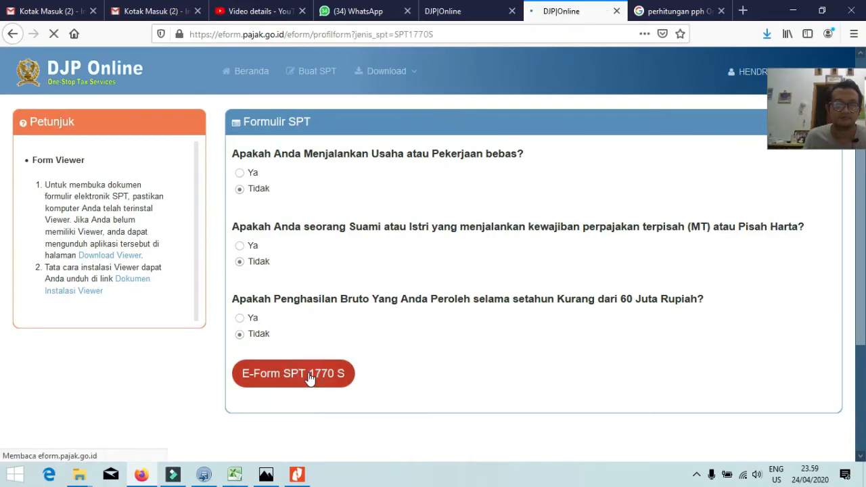
- Set Tahun Pajak to 2019 and Status SPT to Pembetulan Ke-, with 1 as the correction number
scroll(470, 223, down, 2)
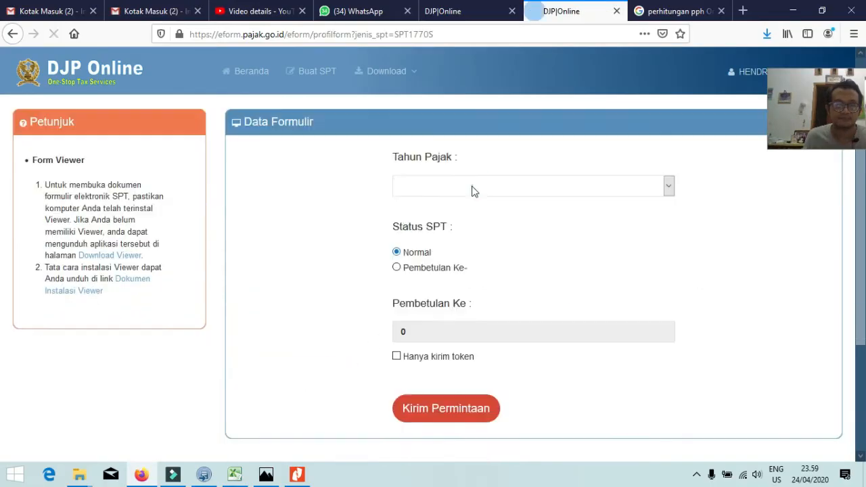
click(472, 188)
click(440, 222)
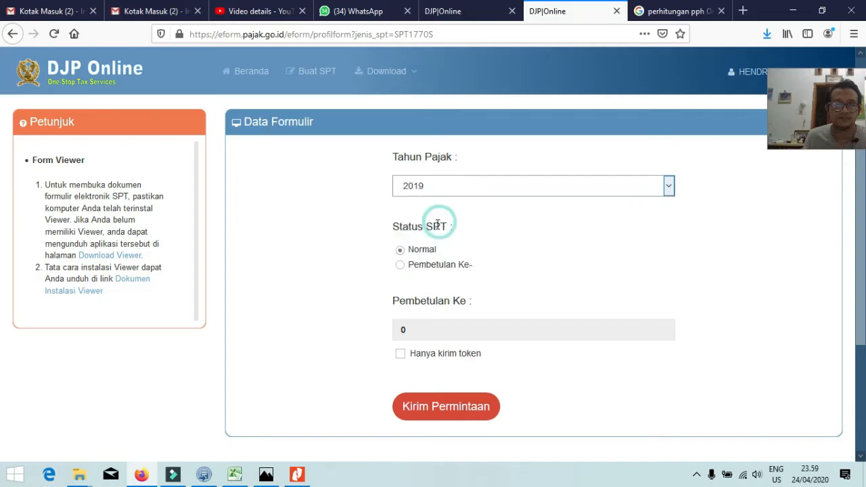
click(403, 269)
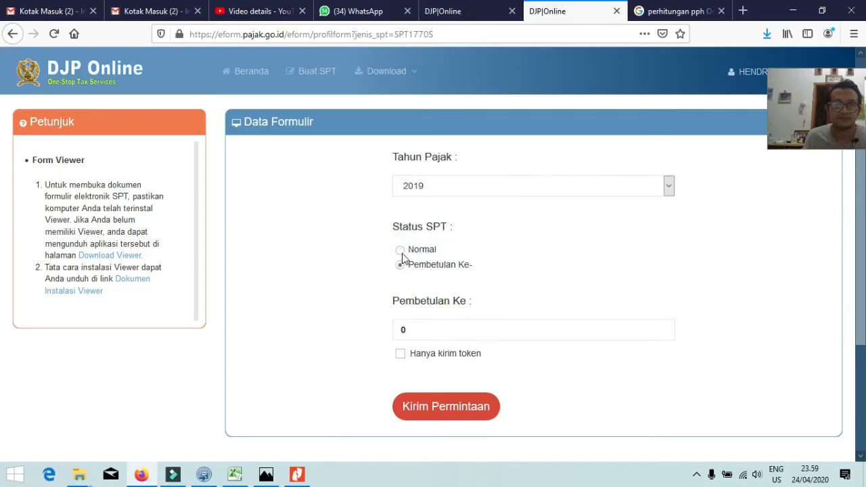
click(400, 251)
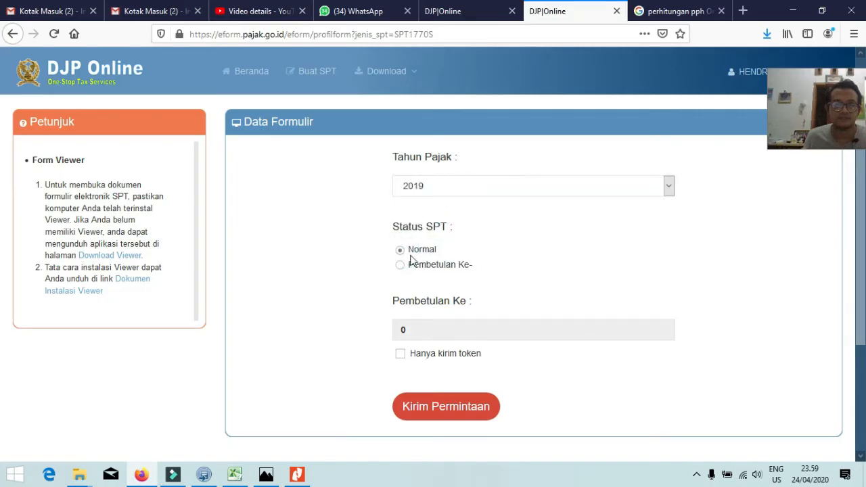
click(401, 266)
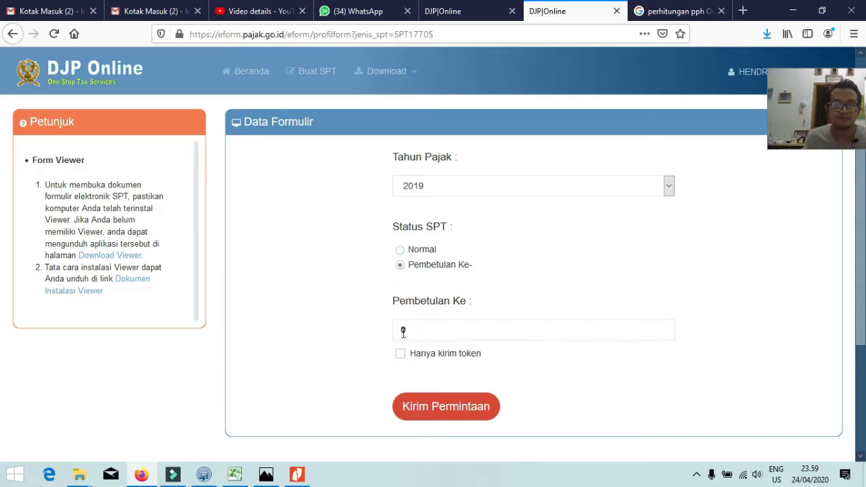
key(BackSpace)
text(1)
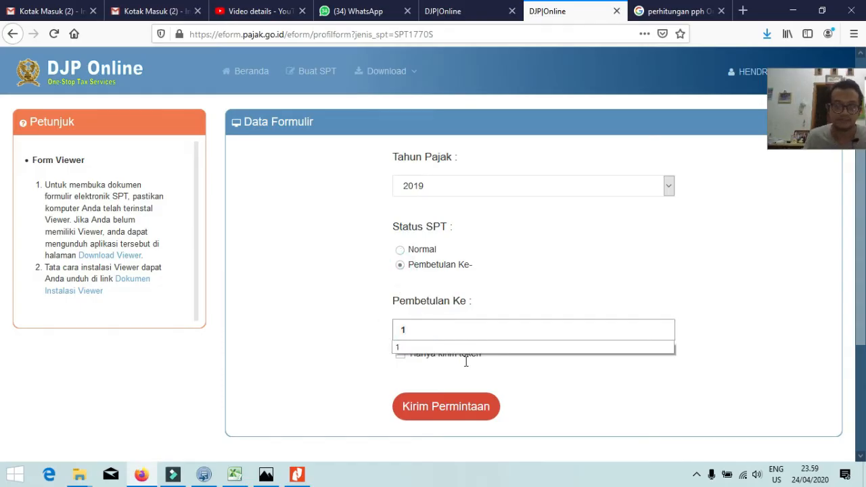
click(521, 375)
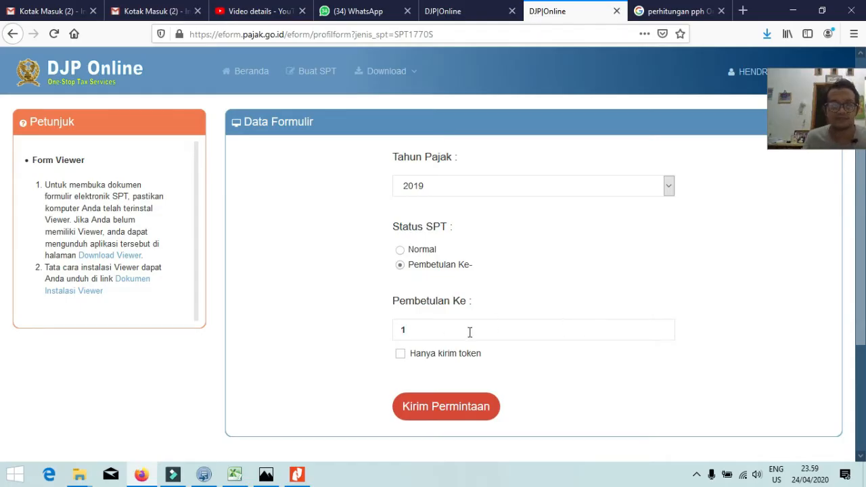
click(413, 331)
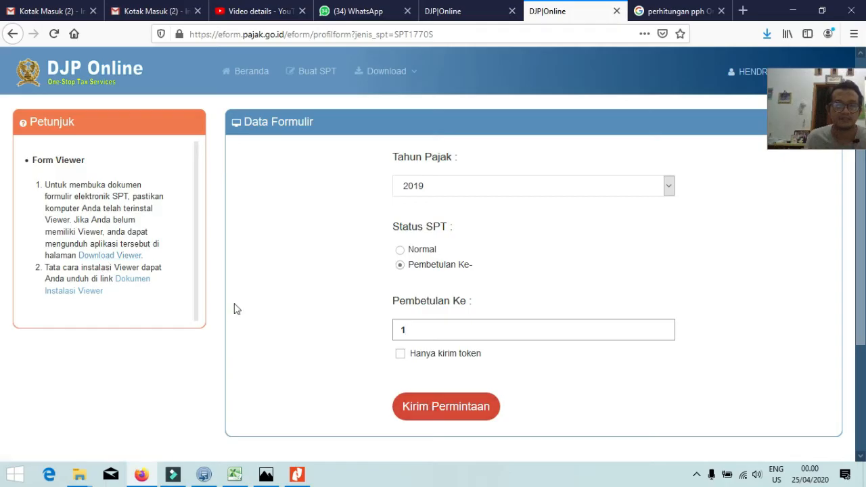
- Submit the form request and save the 2019 SPT 1770S XFDL file to the computer
click(462, 415)
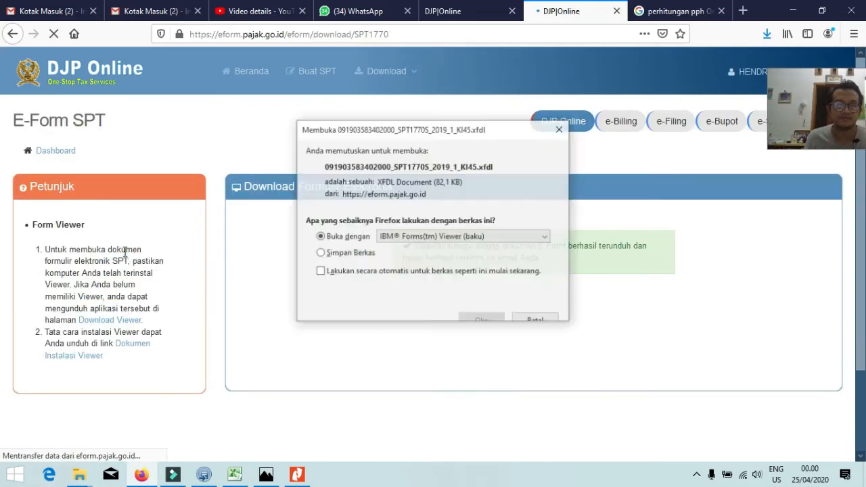
click(364, 255)
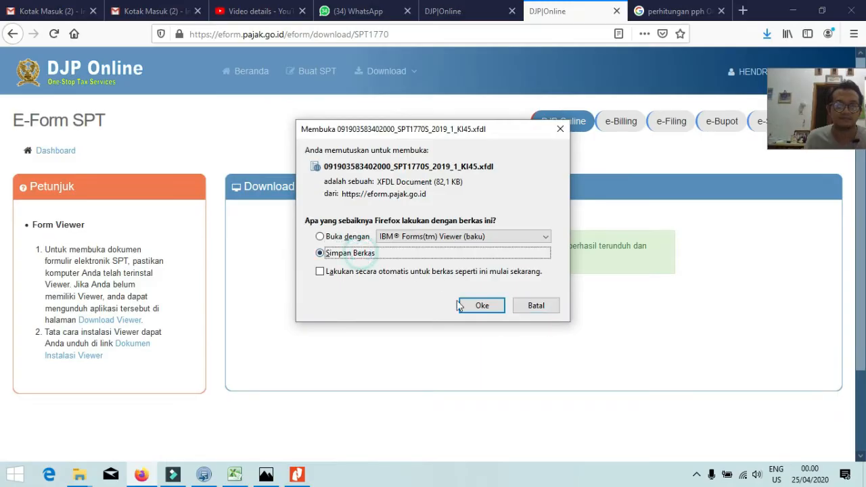
click(476, 306)
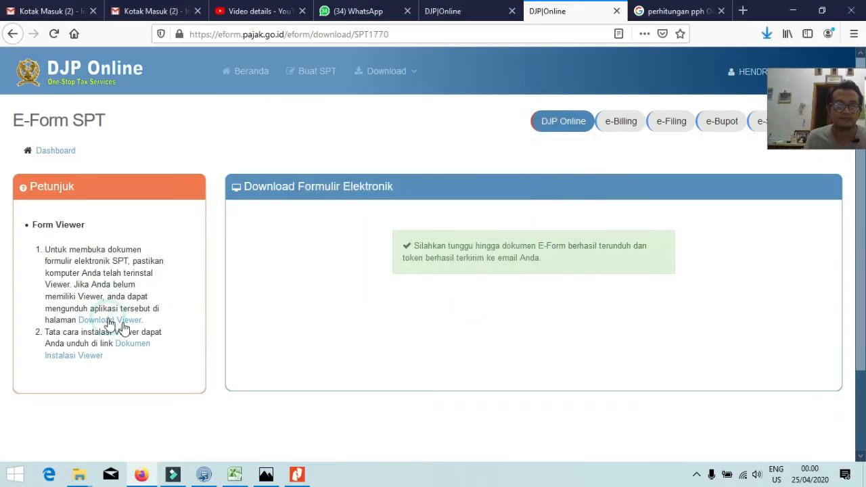
- Download the Windows form viewer installer, FormsViewer_82_Win_EN.exe, and save the file
click(118, 322)
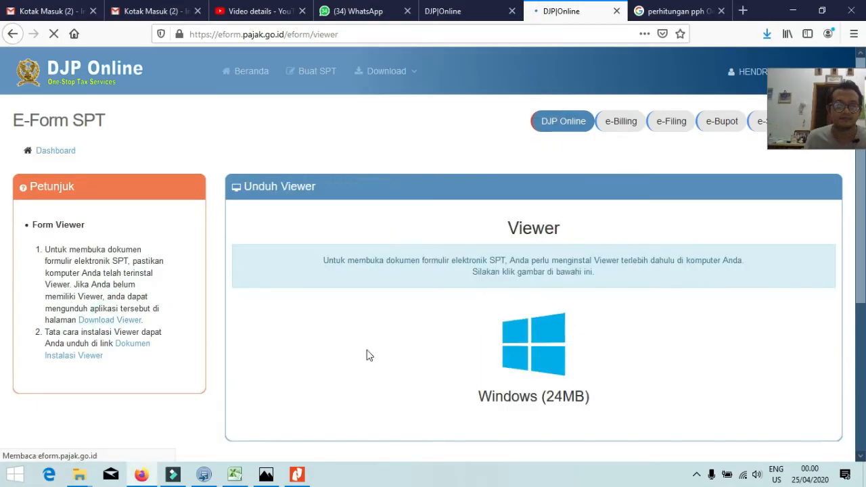
click(534, 357)
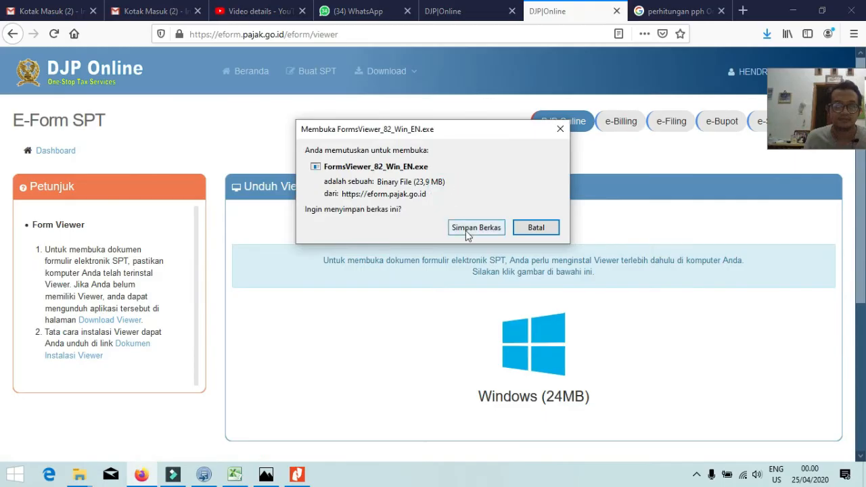
click(469, 230)
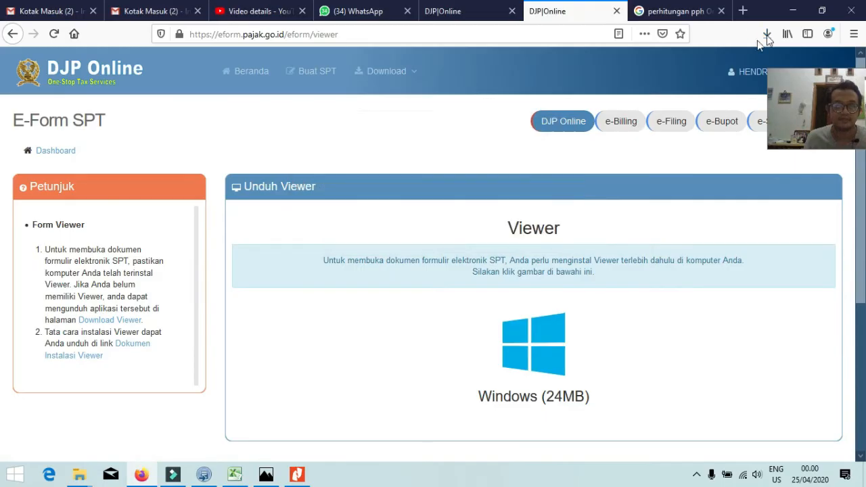
- Show the downloaded form in its Downloads folder and look at the available actions for the FormsViewer_82_Win_EN(2) installer
click(766, 34)
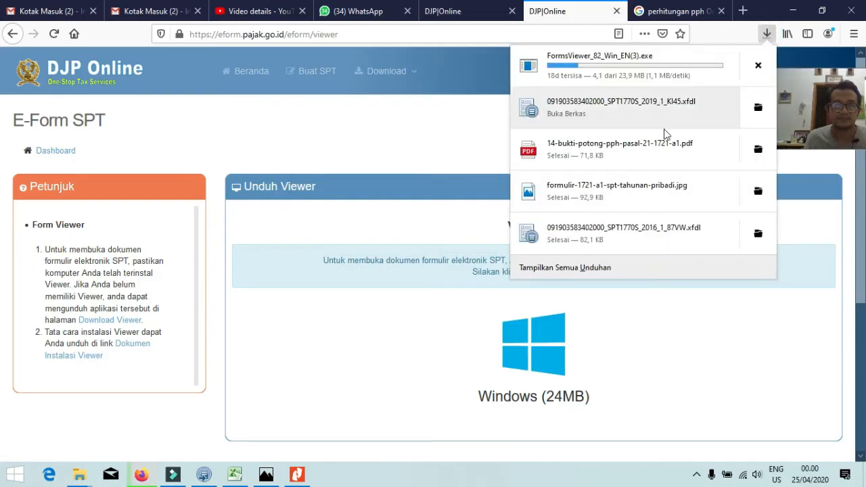
click(756, 111)
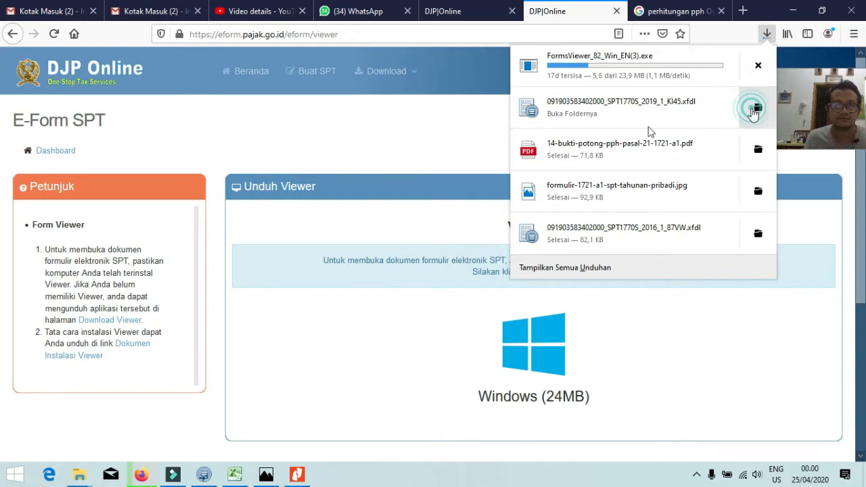
click(180, 216)
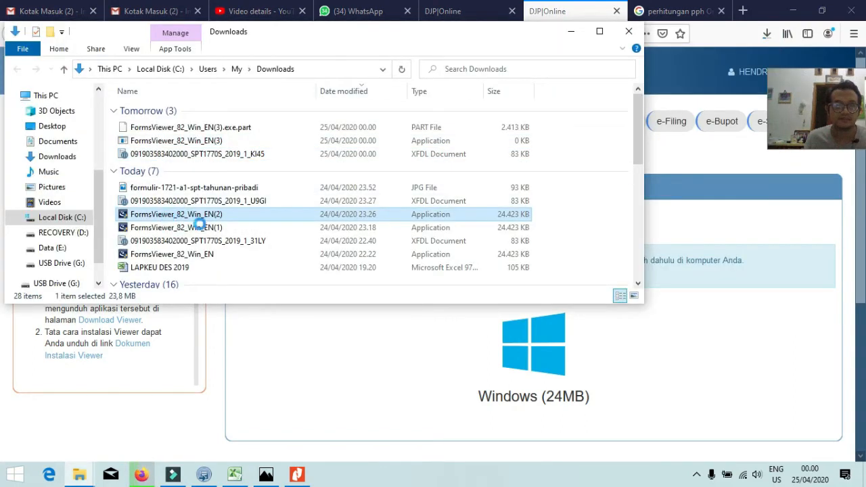
right_click(177, 214)
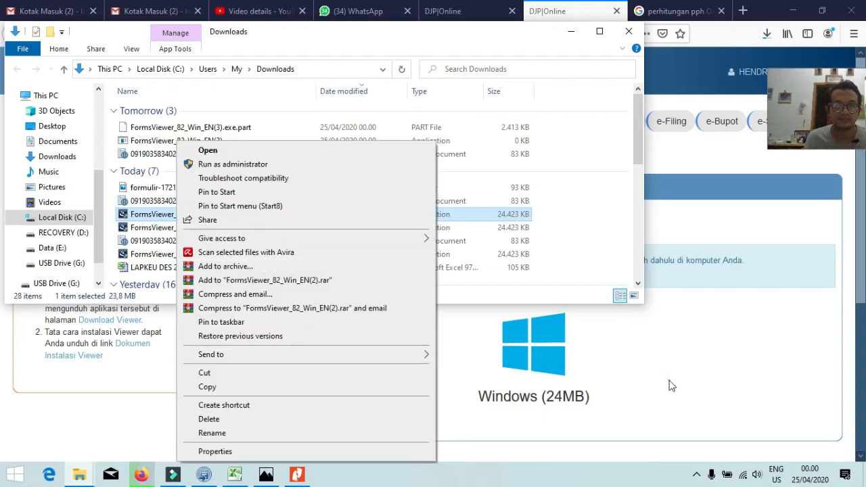
click(670, 384)
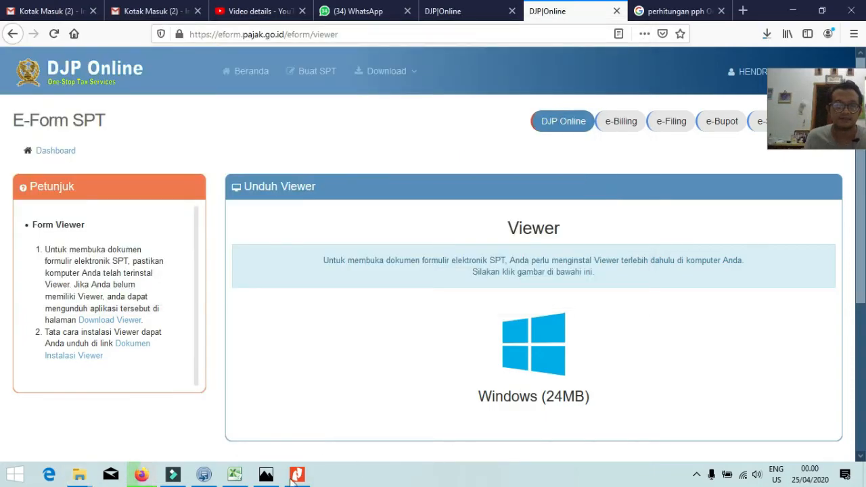
- Switch to IBM Forms Viewer, go back to the 1770 S-I attachment and review the withholding entries in Bagian C
mouse_move(298, 479)
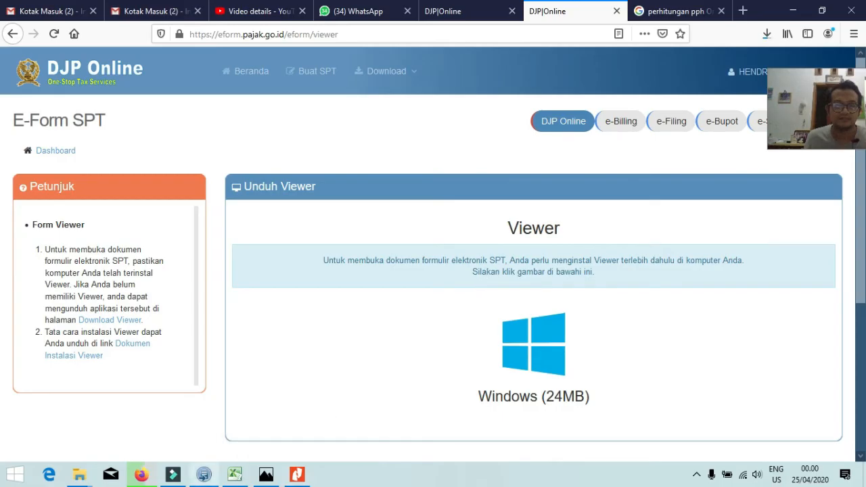
click(204, 476)
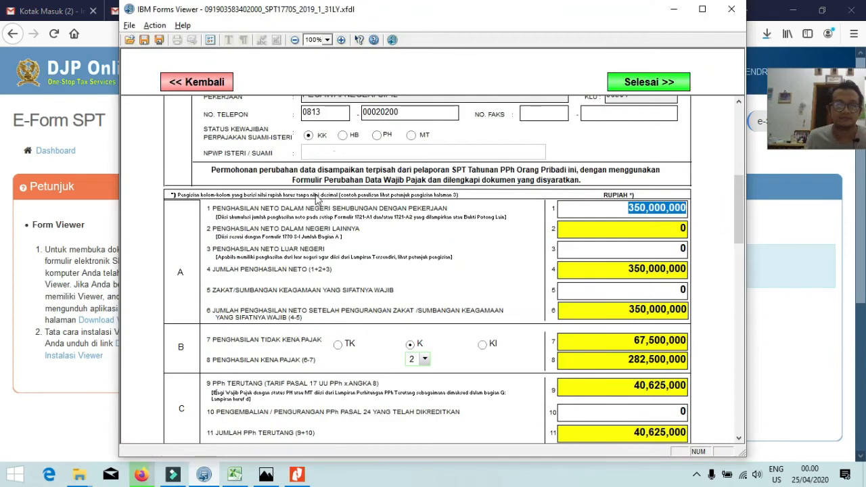
click(223, 78)
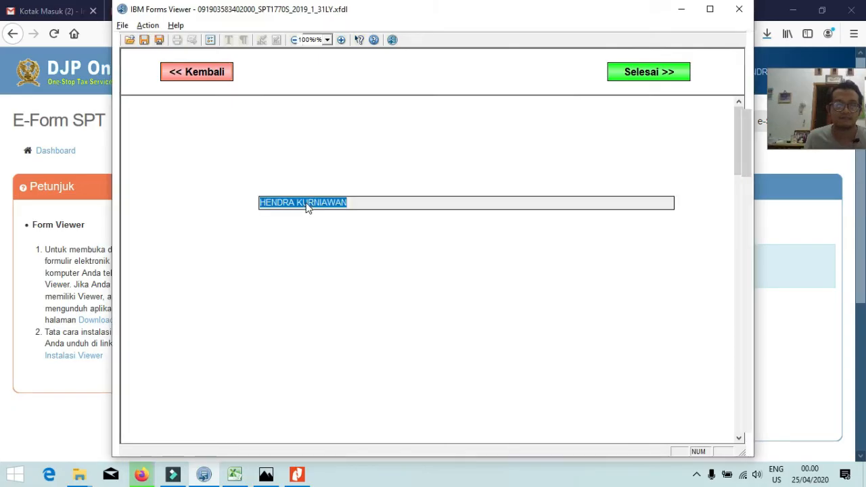
scroll(308, 209, down, 4)
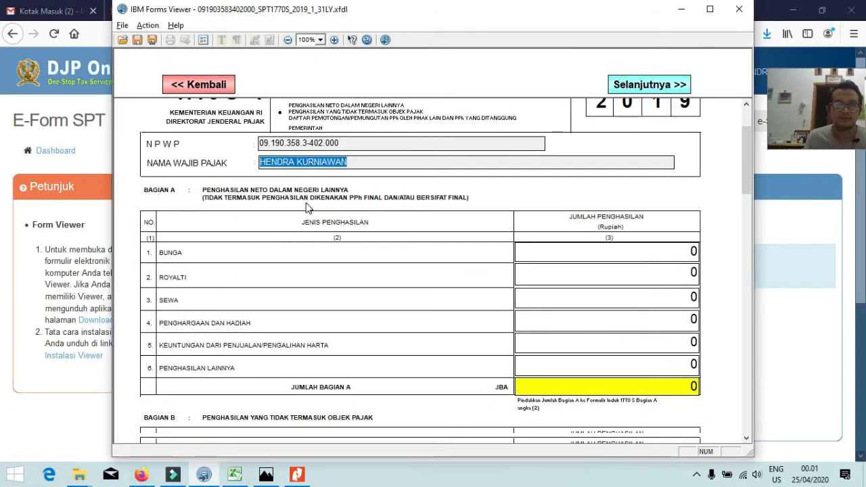
scroll(308, 209, down, 5)
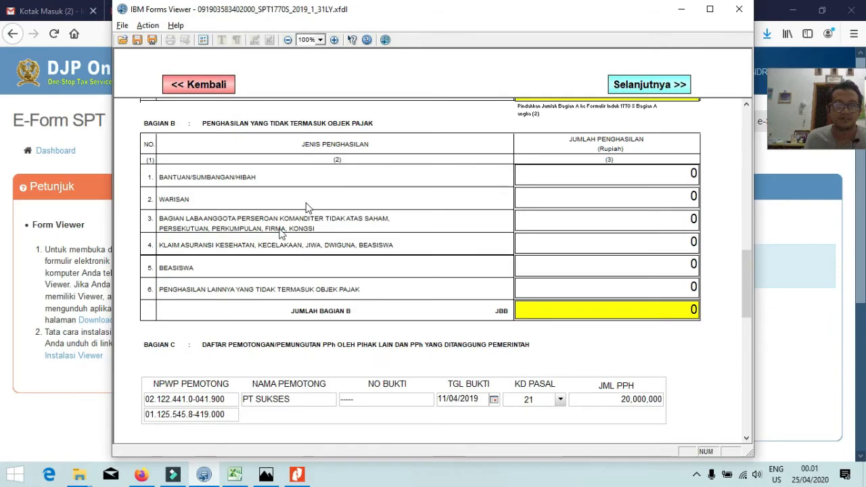
scroll(306, 207, down, 2)
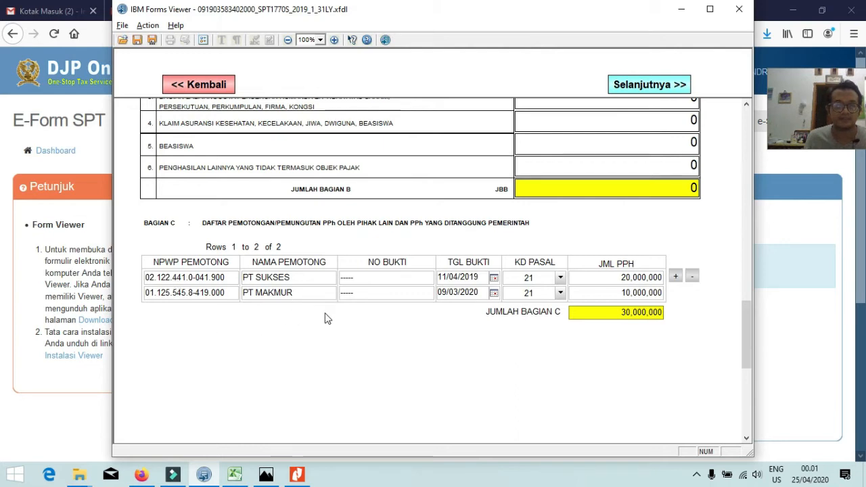
click(192, 278)
click(304, 284)
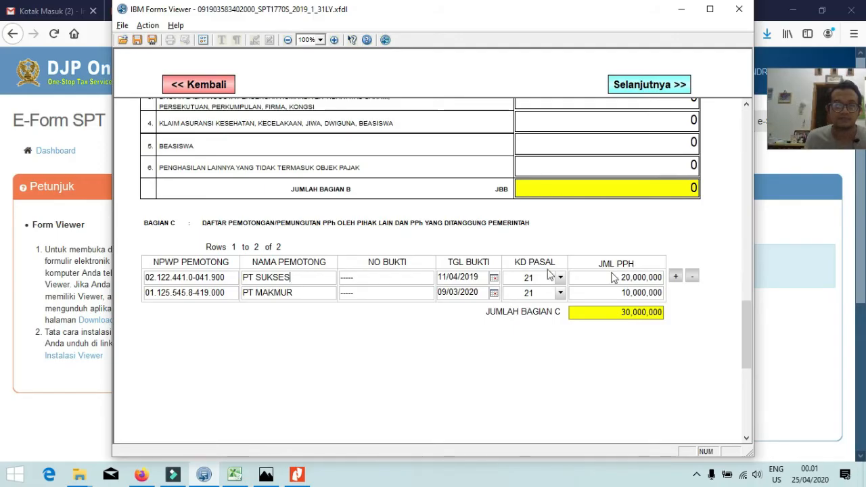
- Examine the blank Formulir 1721-A1 in Nitro Pro alongside the Bagian C withholding list in IBM Forms Viewer
click(298, 475)
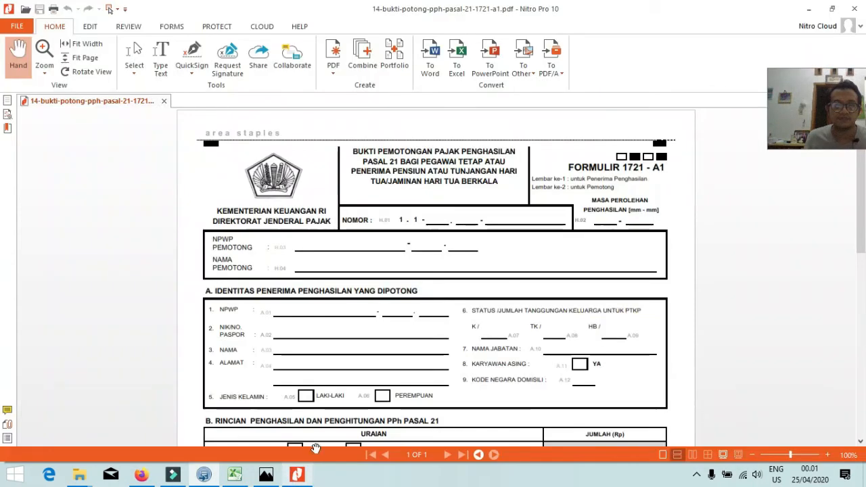
scroll(560, 326, down, 5)
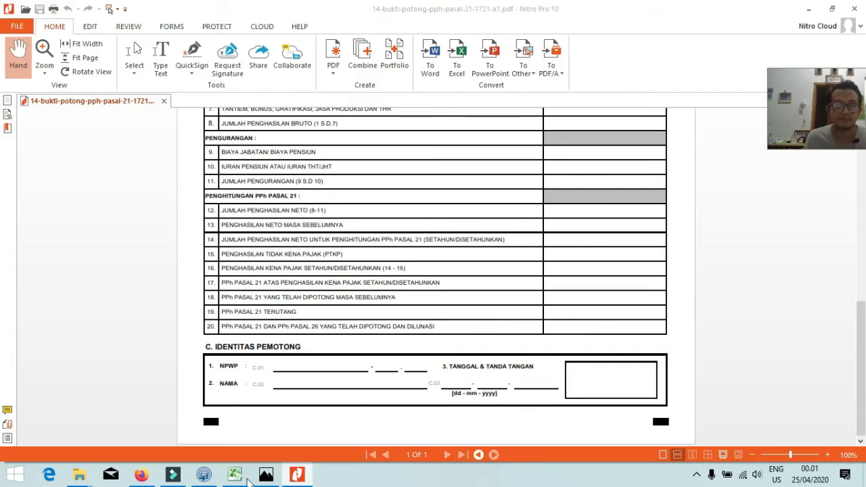
click(204, 475)
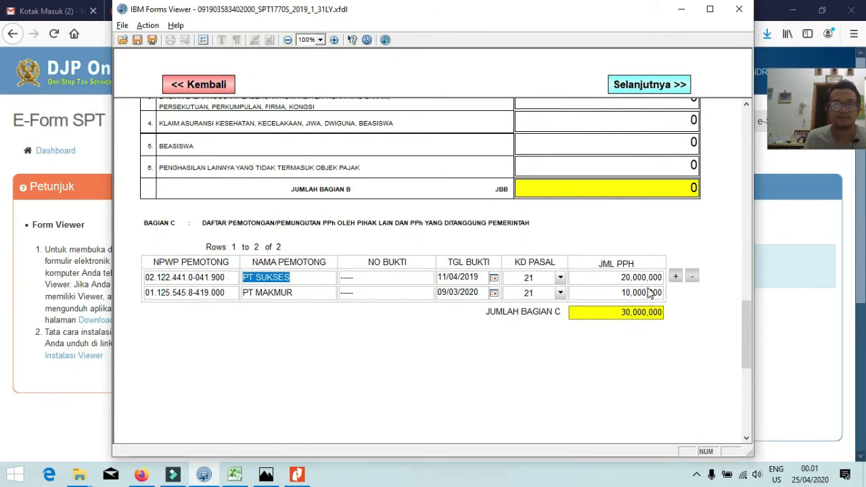
click(297, 475)
scroll(579, 332, up, 3)
scroll(579, 332, up, 5)
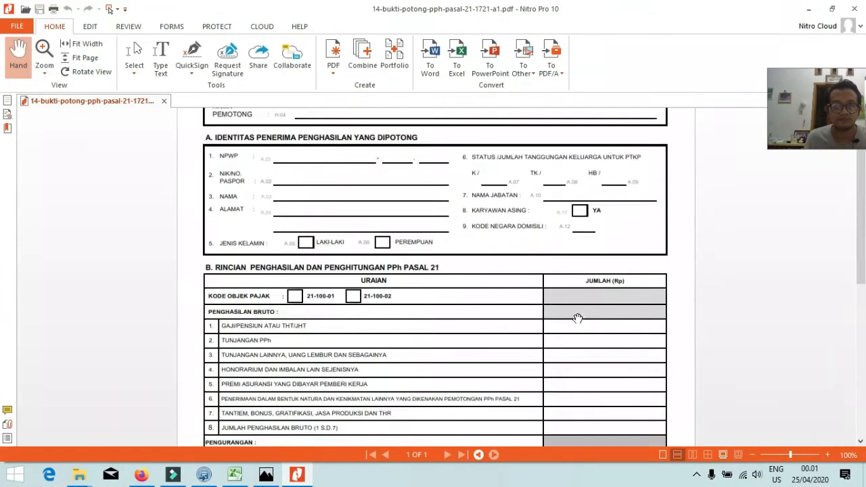
- Review section B of the 1721-A1 form, from the gross income and deduction lines through the PPh Pasal 21 calculation
scroll(564, 329, down, 4)
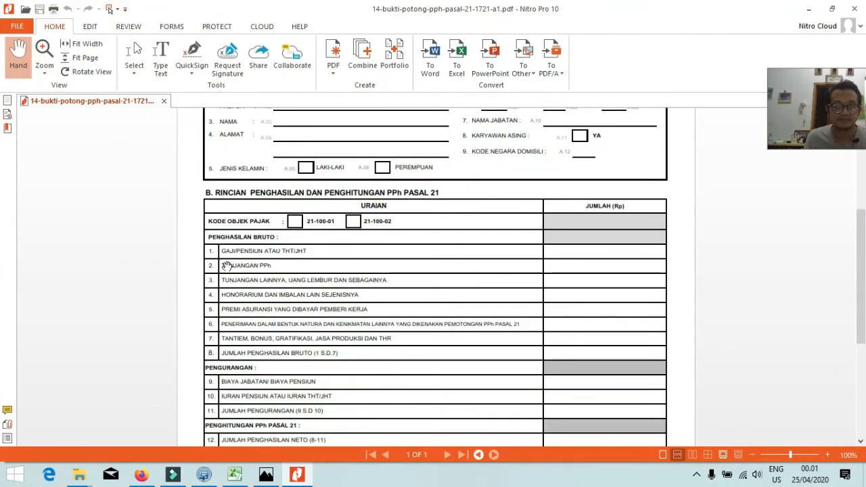
scroll(238, 266, down, 2)
scroll(223, 278, down, 1)
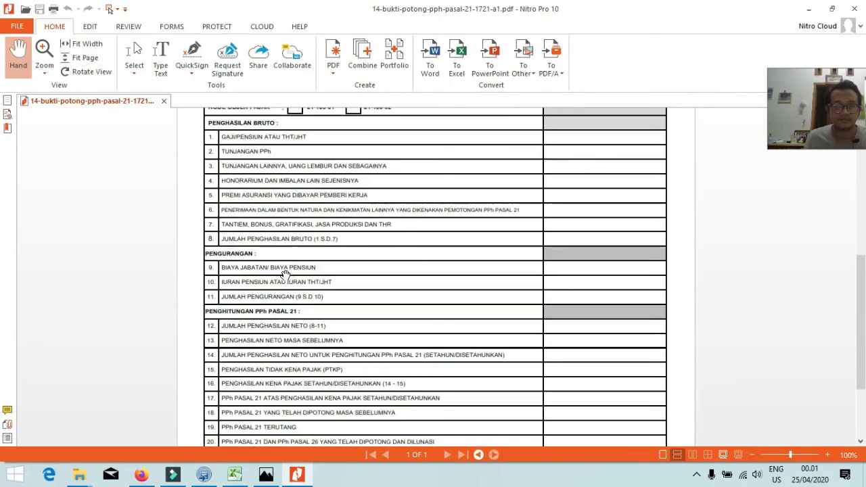
scroll(223, 331, down, 1)
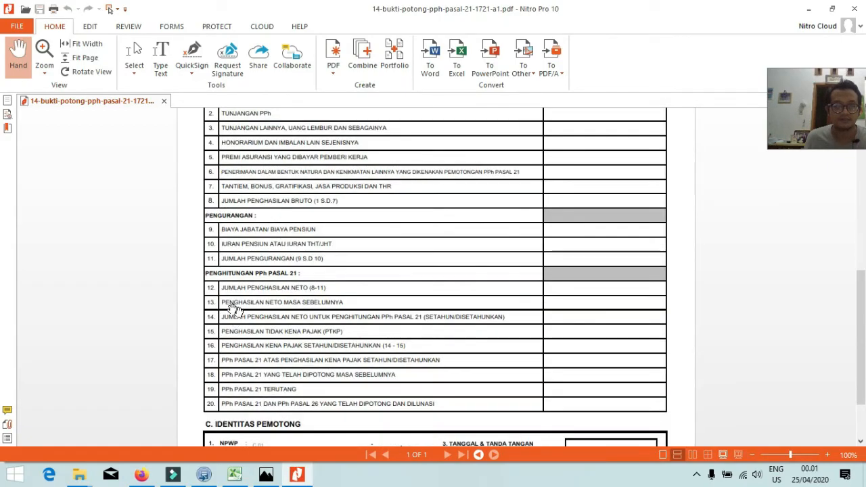
- Switch to Excel with a new blank workbook and maximize its window
click(15, 475)
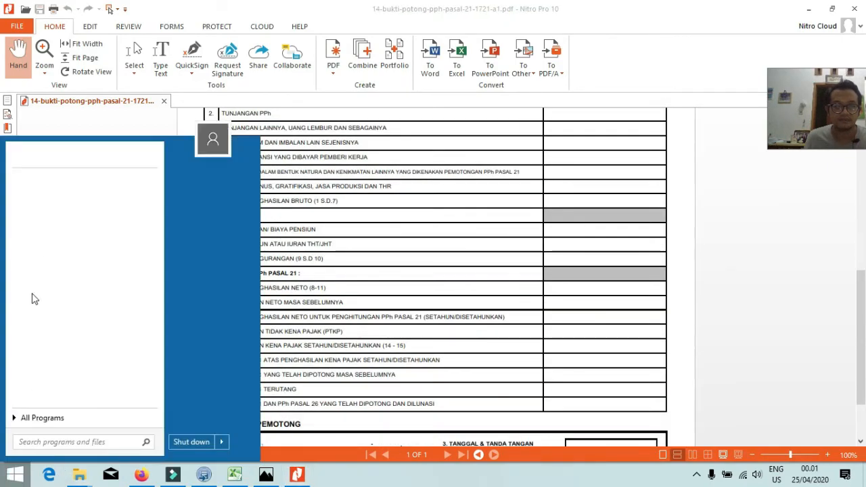
click(50, 182)
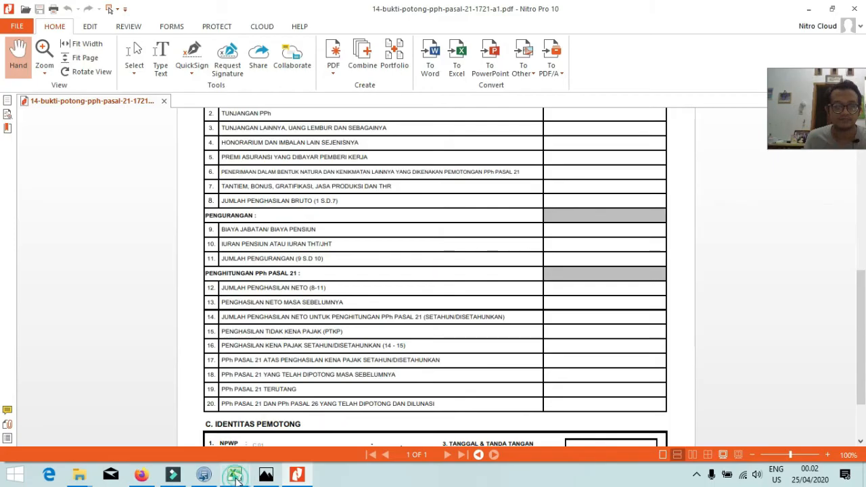
mouse_move(237, 472)
click(198, 419)
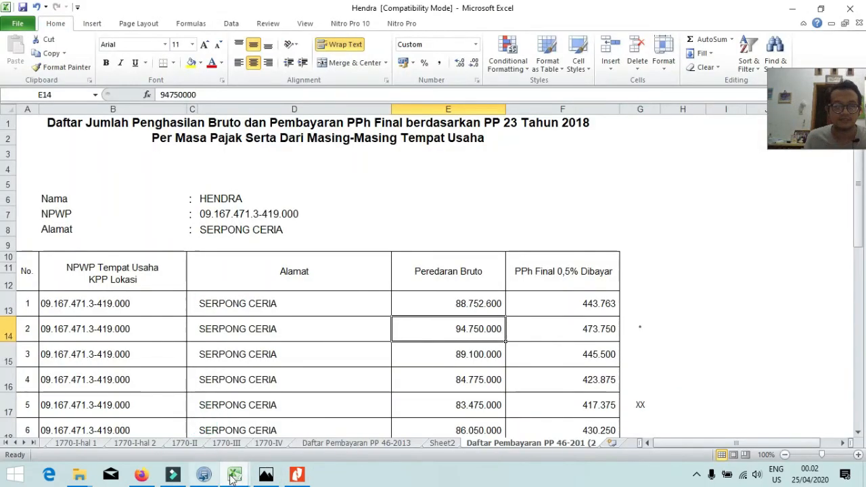
click(284, 426)
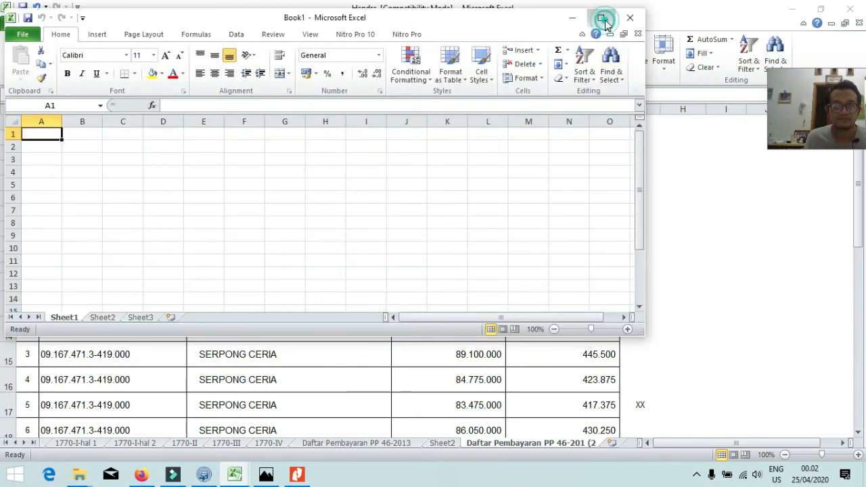
click(600, 17)
- Enter the employer PT Sukses in cell B3 and the amount 25000000 in C3
click(73, 150)
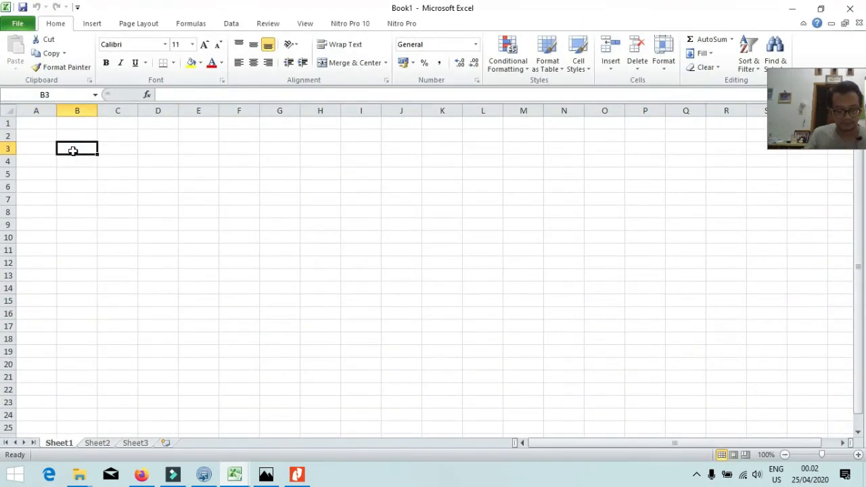
text(PT SUkses)
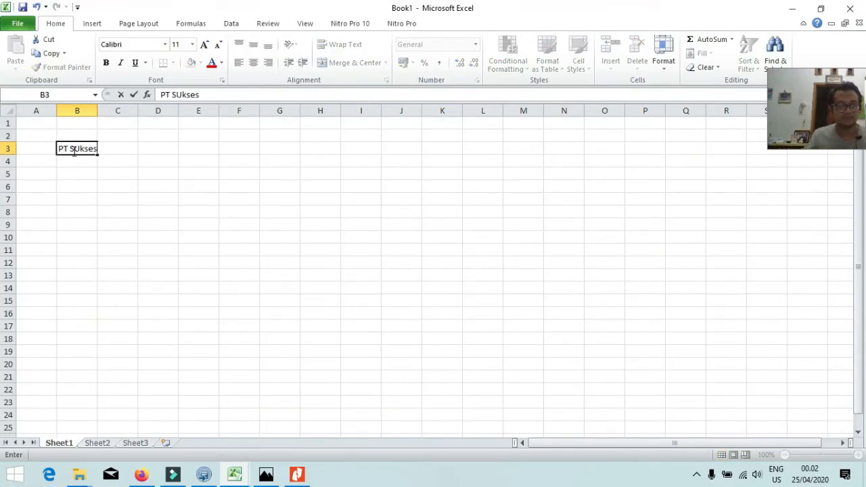
key(Tab)
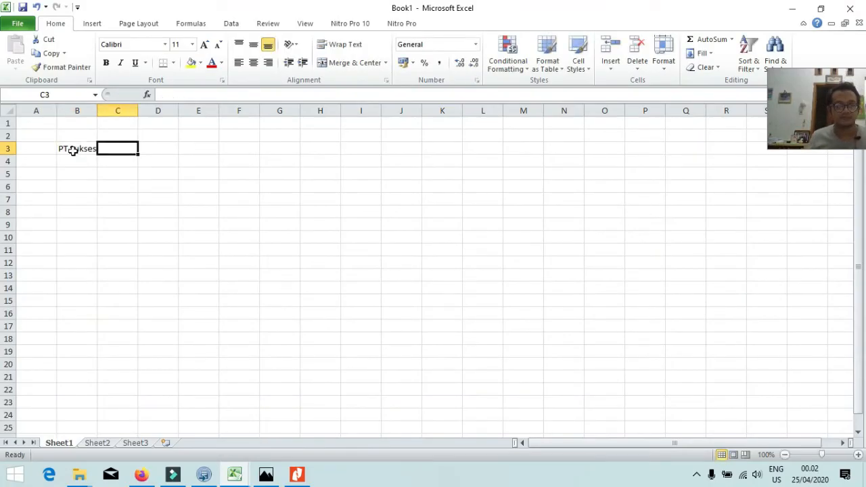
text(25000000)
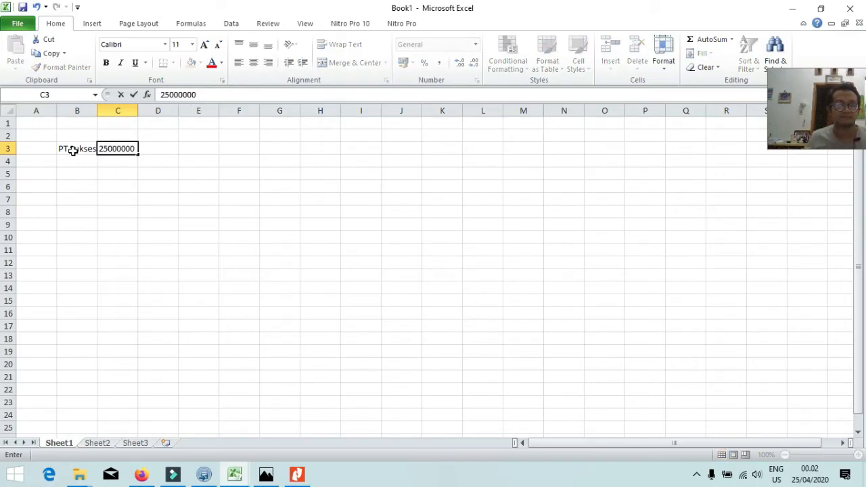
key(Return)
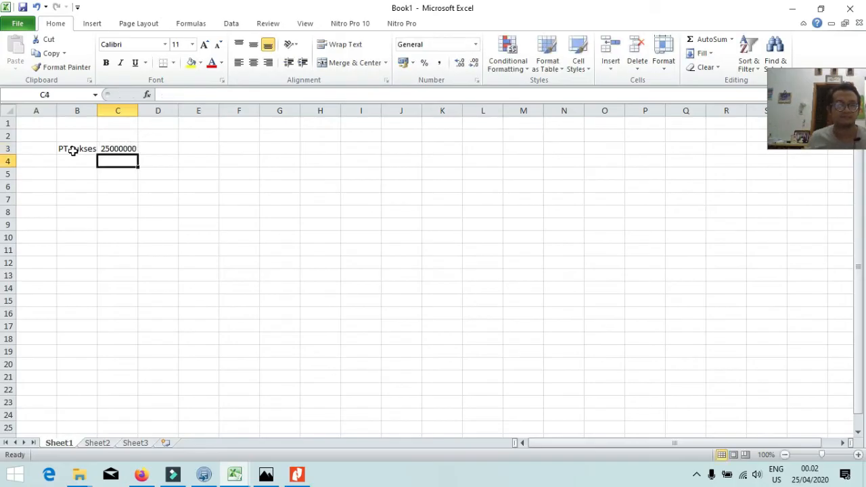
- Apply the comma number style to cell C3 and change its amount to 250000000
click(124, 147)
click(438, 62)
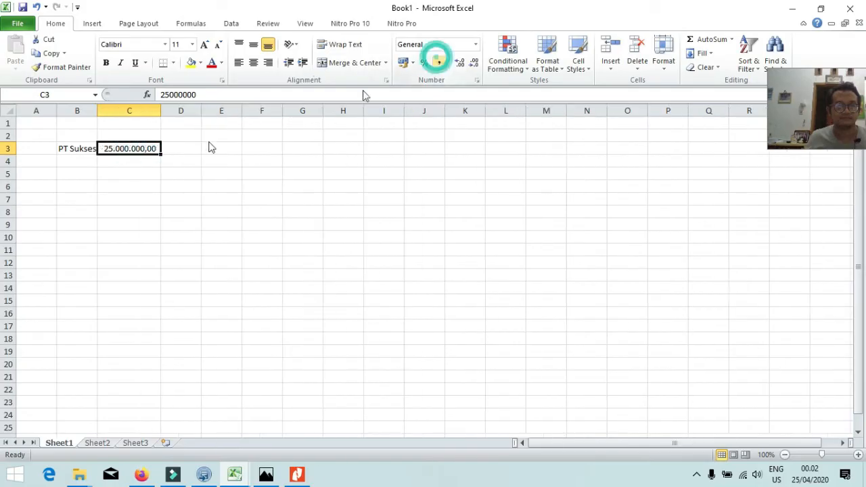
double_click(122, 148)
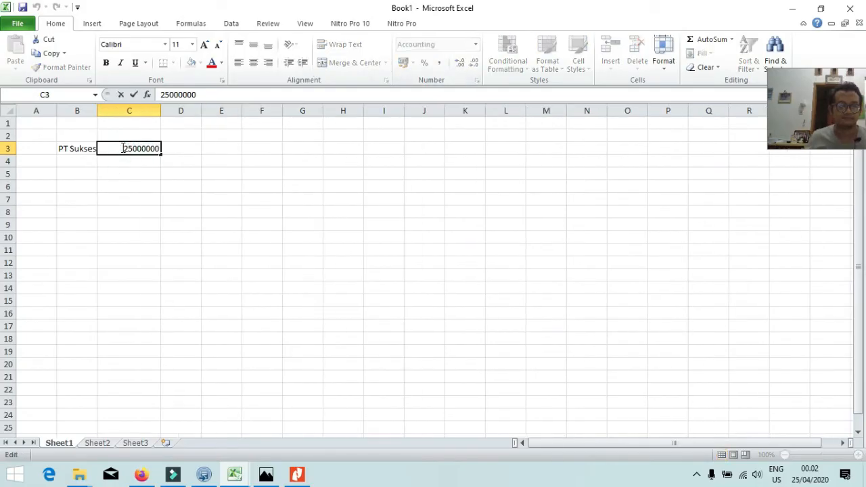
text(0)
key(Return)
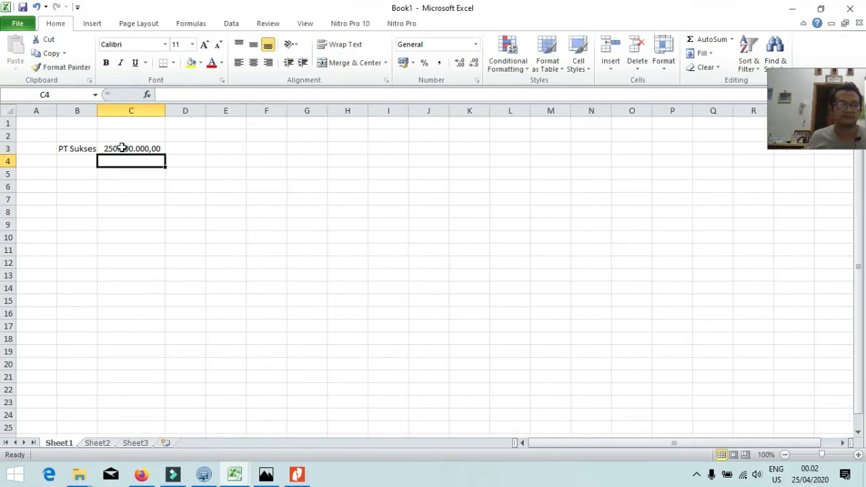
- Enter the second employer PT Makmur in cell B4 and copy the amount from C3 into C4
click(81, 159)
text(PT Makmur)
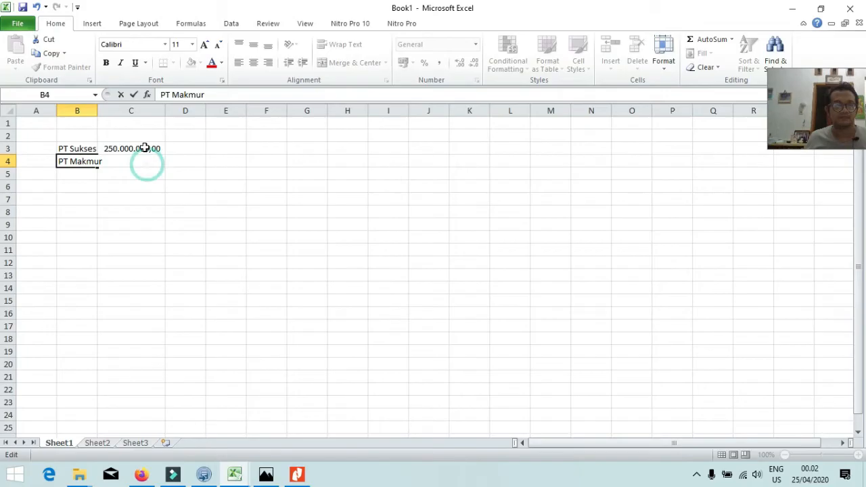
click(143, 148)
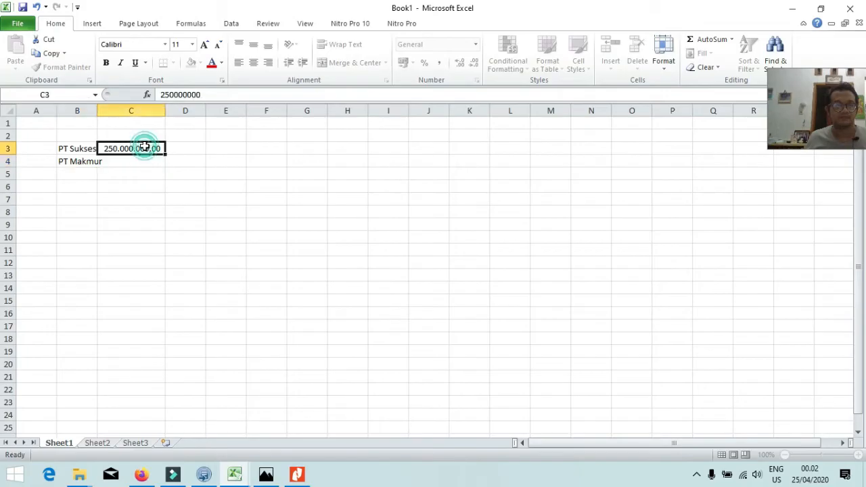
key(ctrl+c)
click(139, 163)
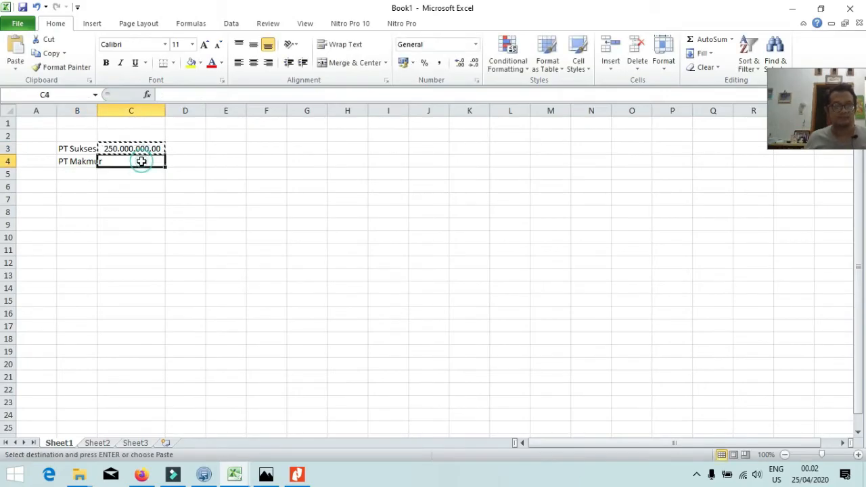
key(ctrl+v)
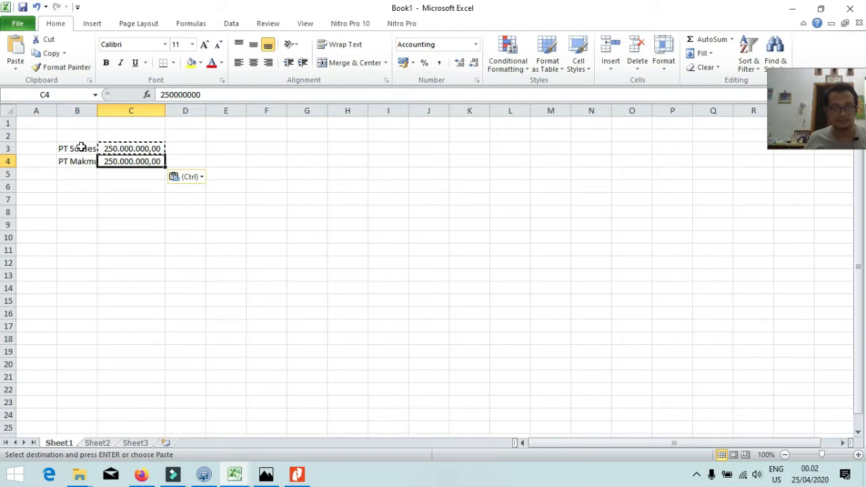
- Set the PT Sukses amount in cell C3 to 125000000
click(135, 149)
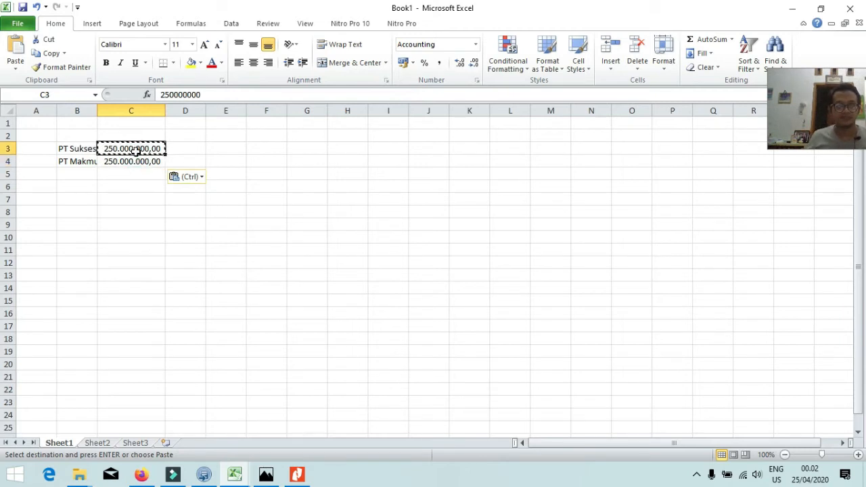
text(150)
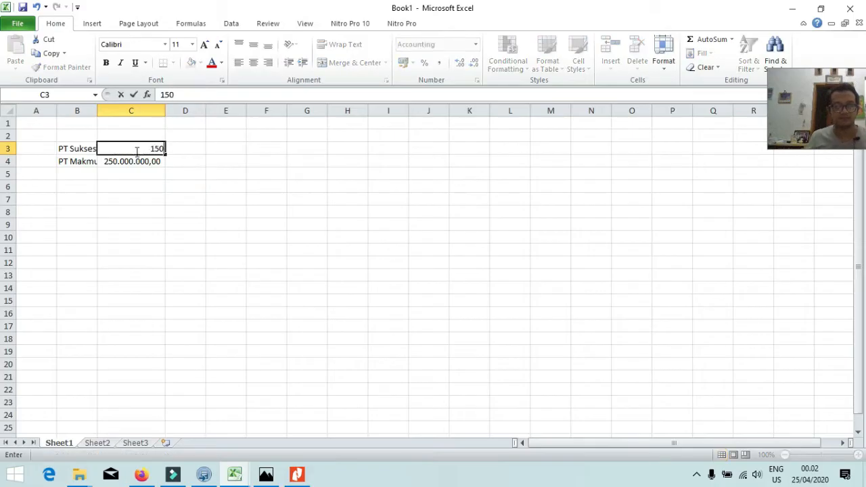
key(BackSpace)
key(BackSpace)
key(Return)
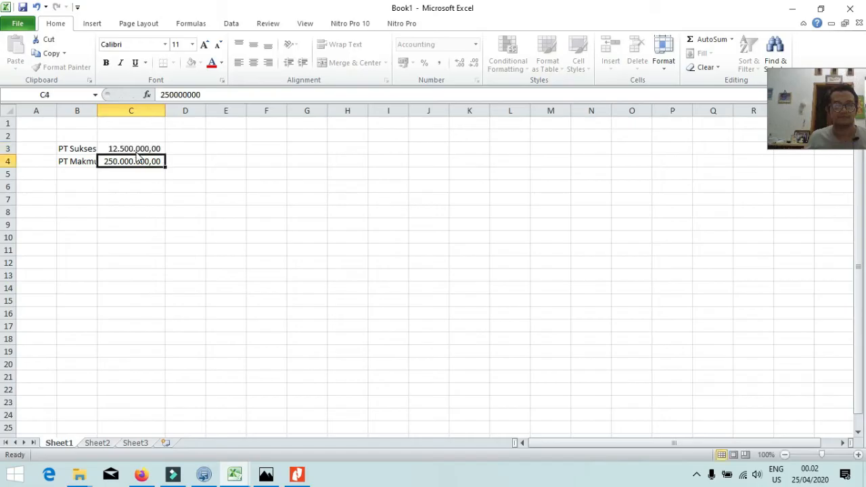
click(140, 147)
double_click(141, 146)
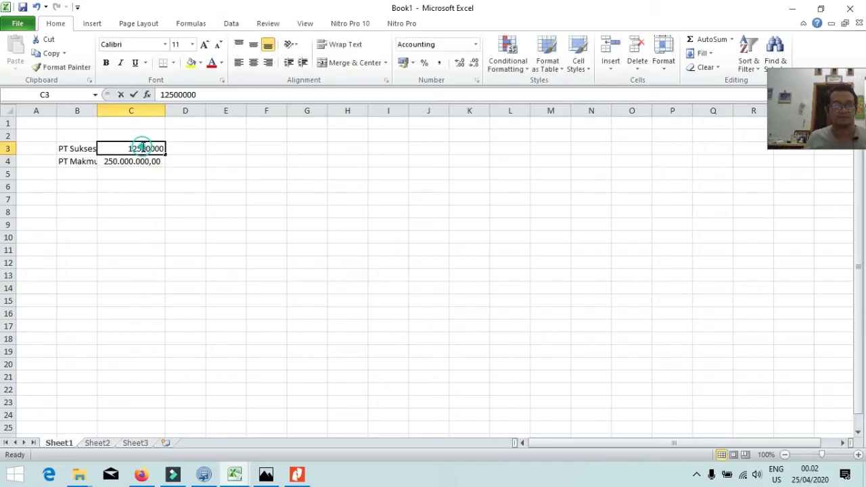
text(0)
key(Return)
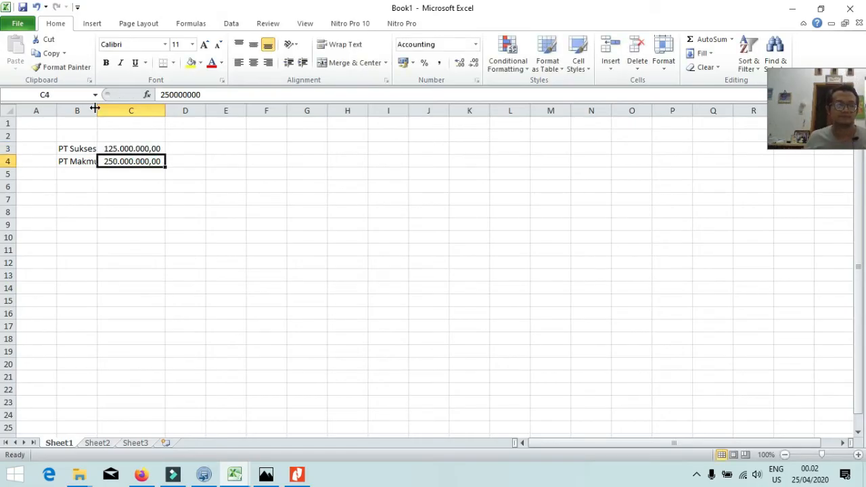
- Fit column B to its contents and enter the heading Penghasilan Netto in cell C2
double_click(94, 108)
click(148, 132)
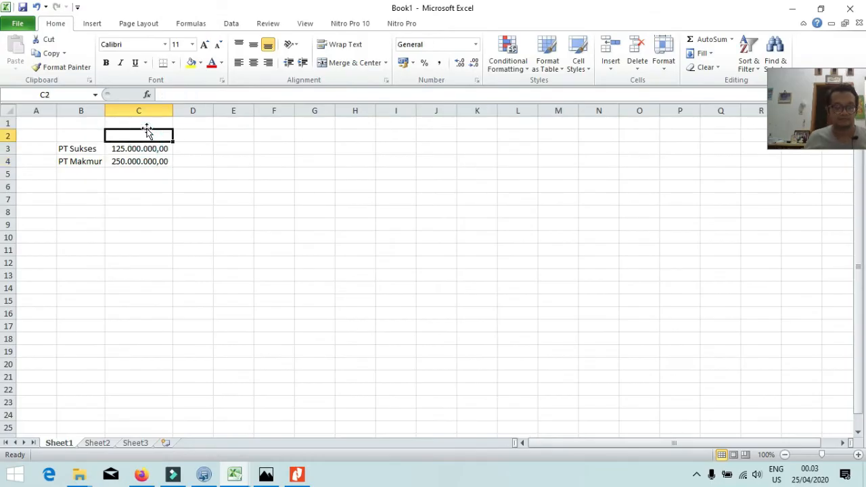
text(Penghasilan N)
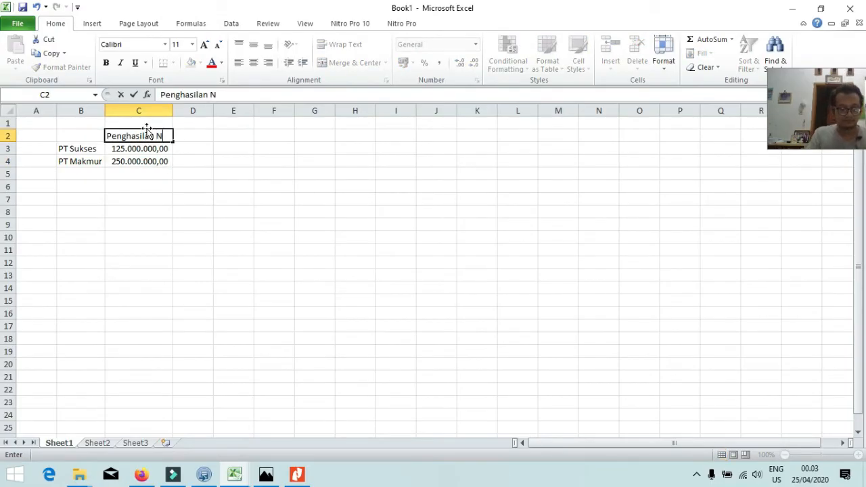
text(etto)
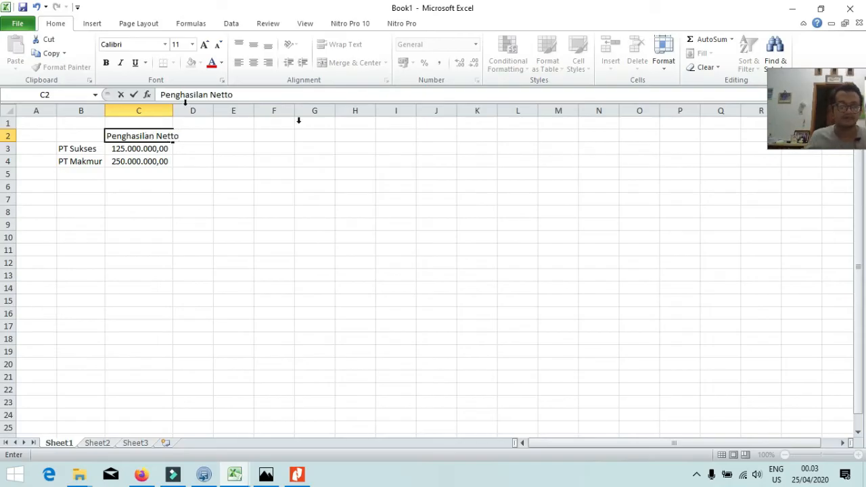
click(324, 236)
- Check the Jumlah Penghasilan Neto line on the 1721-A1 form in Nitro Pro, and return to Excel to compare both employers' amounts
click(298, 474)
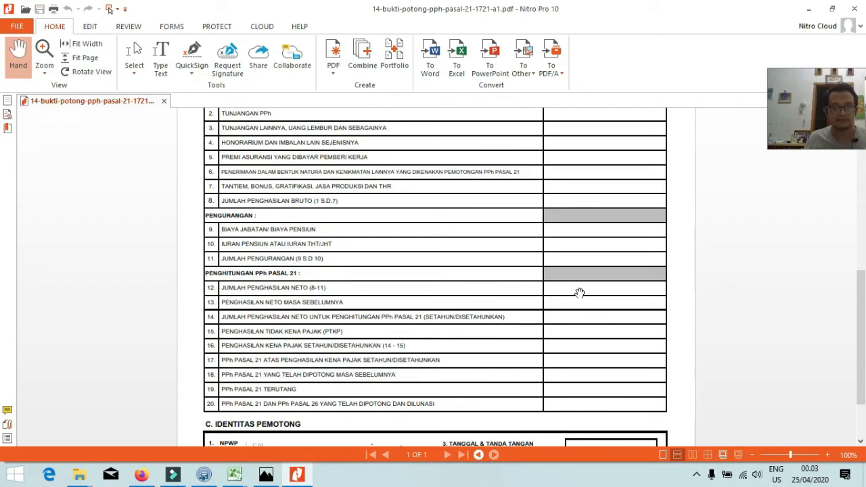
key(alt+Tab)
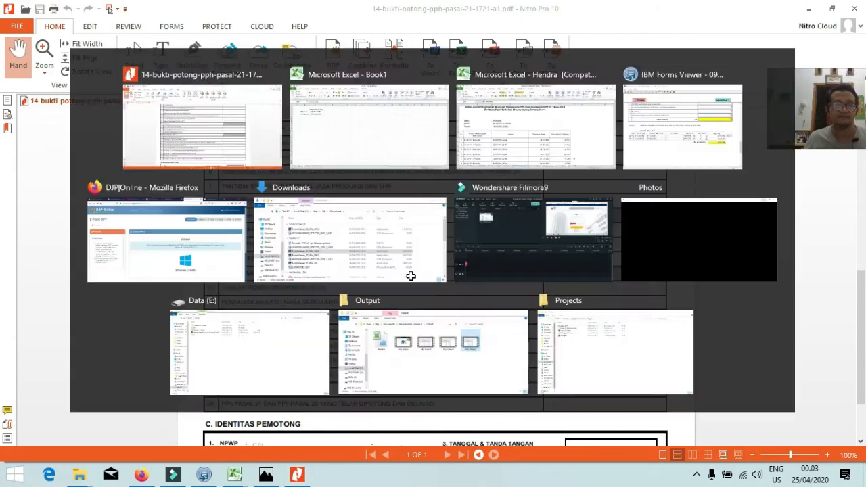
click(192, 151)
click(139, 161)
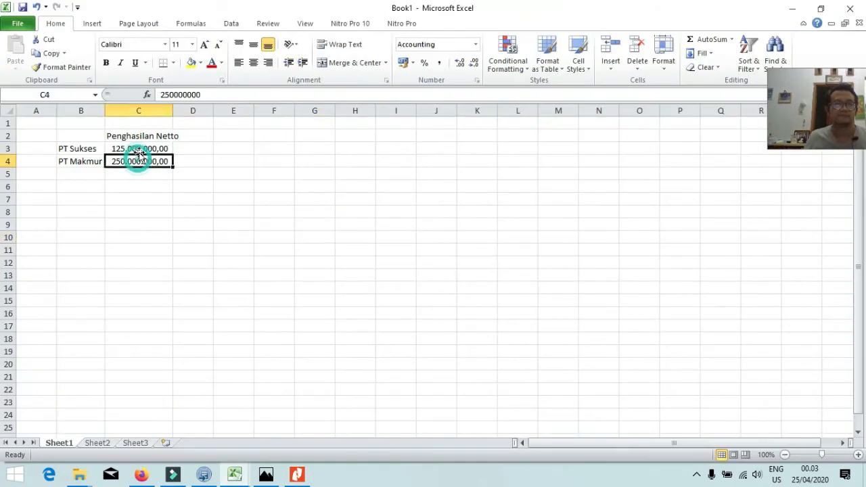
click(139, 148)
click(146, 161)
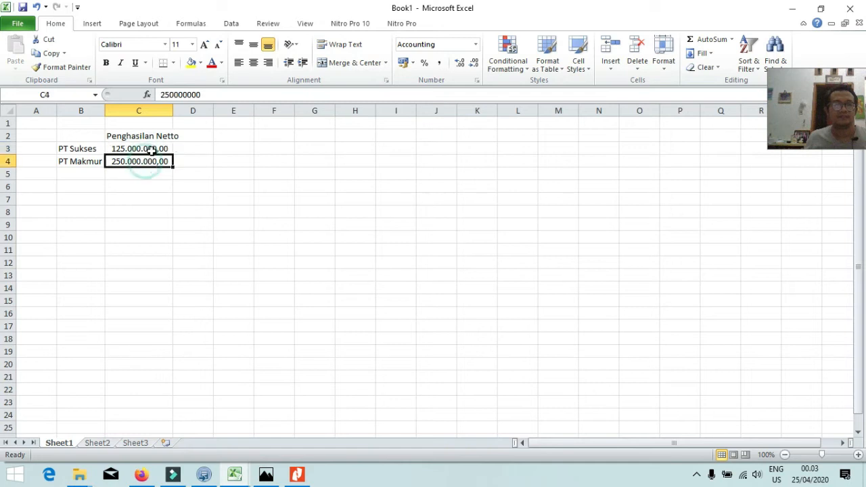
click(142, 148)
click(95, 173)
click(138, 161)
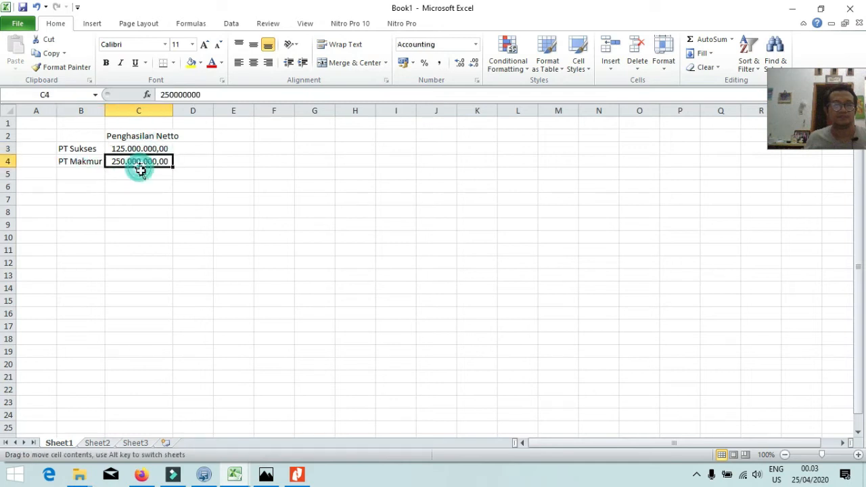
- Total the two employers' net income in cell C5 with the formula =SUM(C3:C4)
click(140, 174)
click(720, 42)
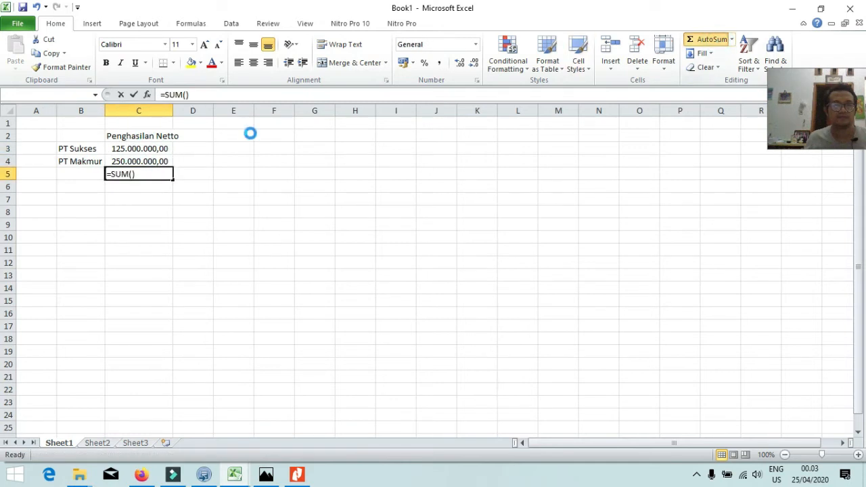
key(Return)
click(413, 281)
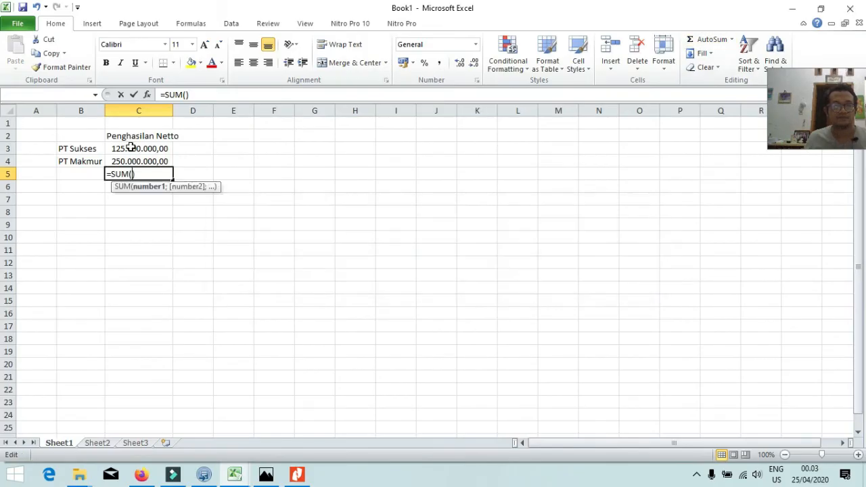
drag(129, 145, 130, 163)
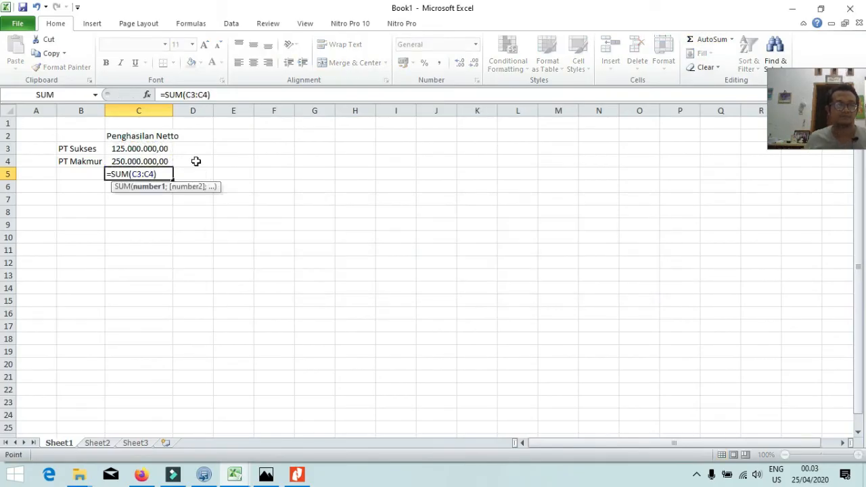
key(Return)
click(127, 174)
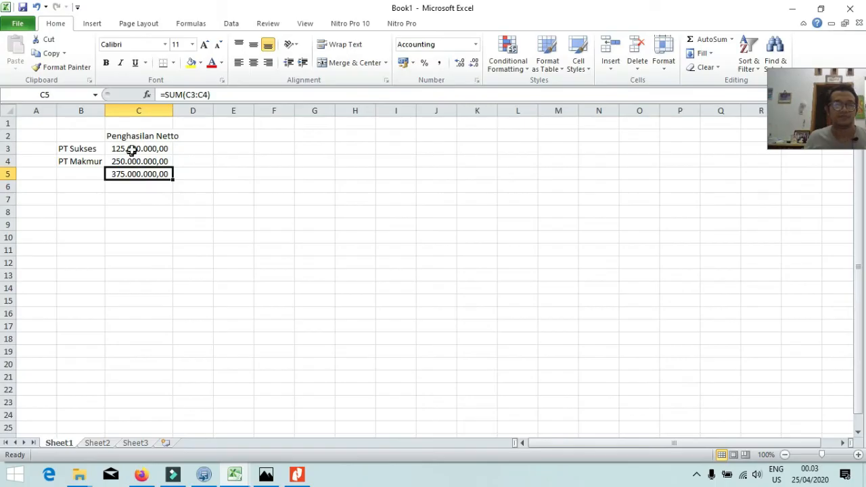
drag(132, 149, 134, 171)
- Switch to the e-Form in IBM Forms Viewer and advance from Bagian C to section A of the main 1770 S page
key(alt+Tab)
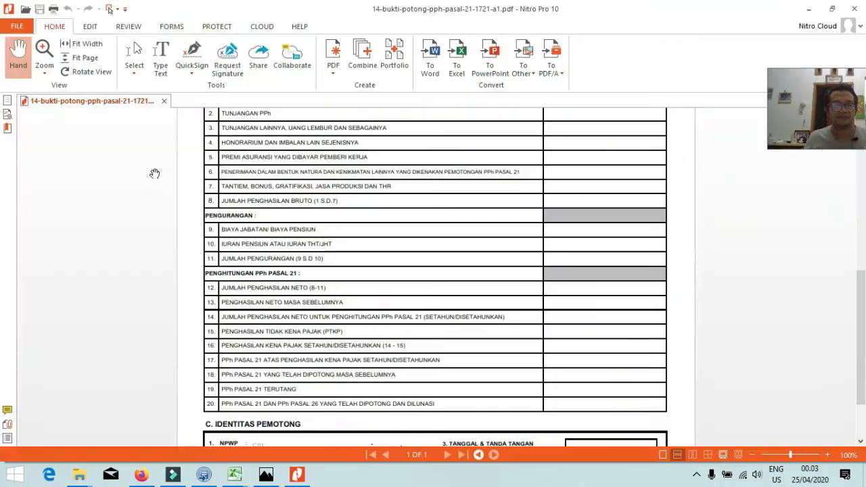
click(204, 475)
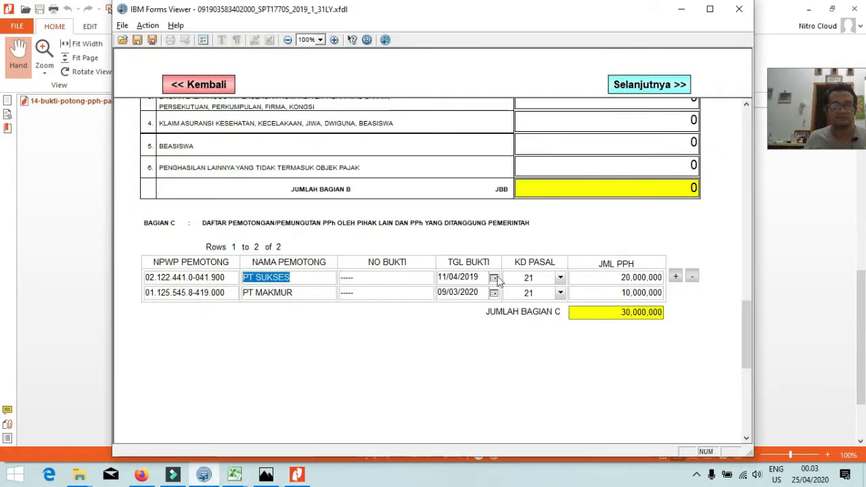
scroll(624, 310, up, 1)
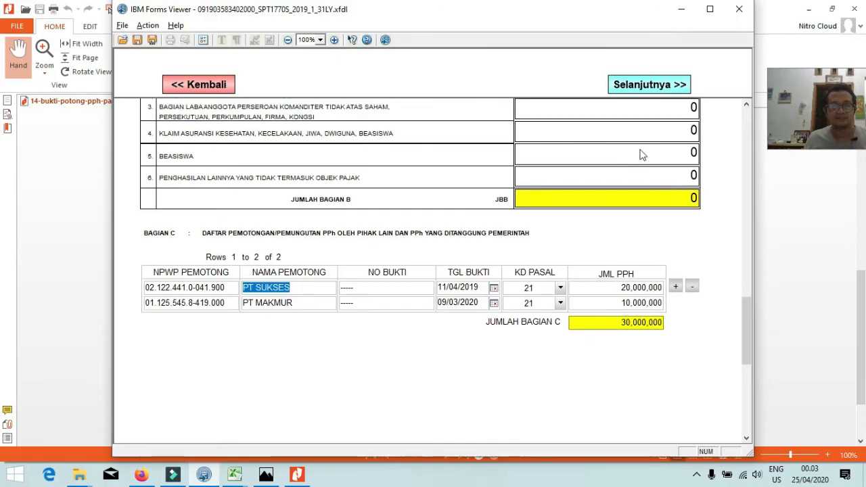
click(649, 84)
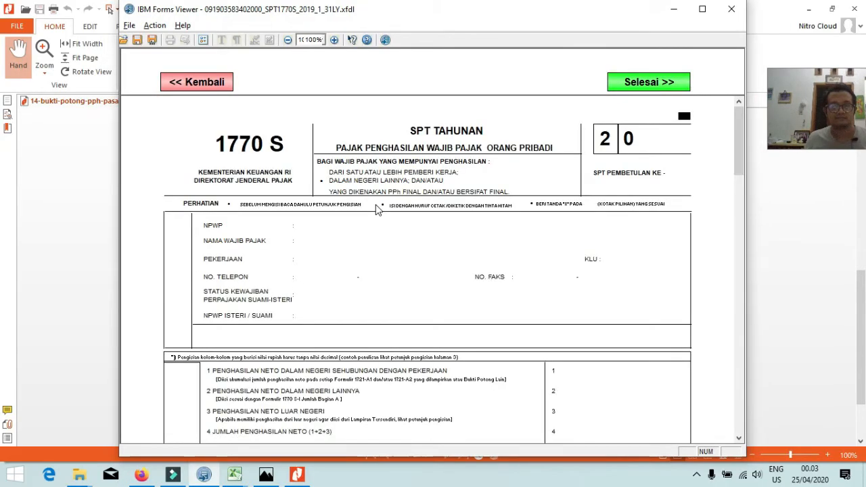
scroll(378, 211, down, 3)
scroll(377, 211, down, 1)
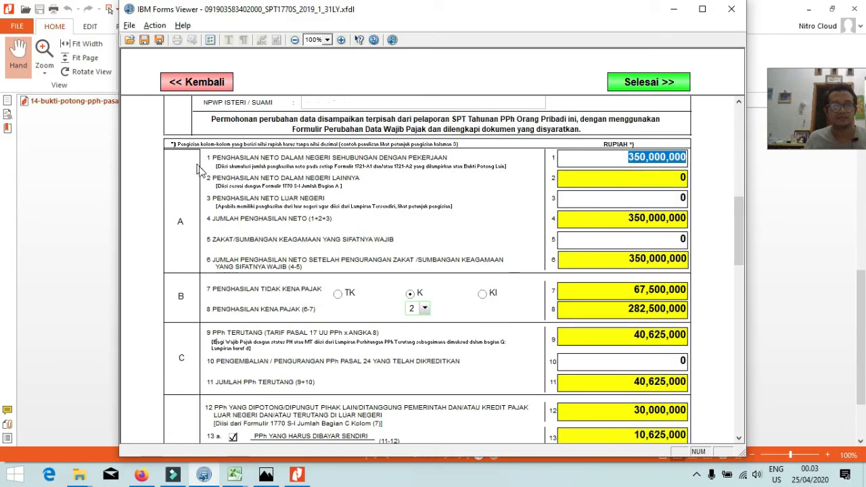
- Check the net income total in Excel and set line 1, domestic net income from employment, to 375000000 in the e-Form
click(620, 162)
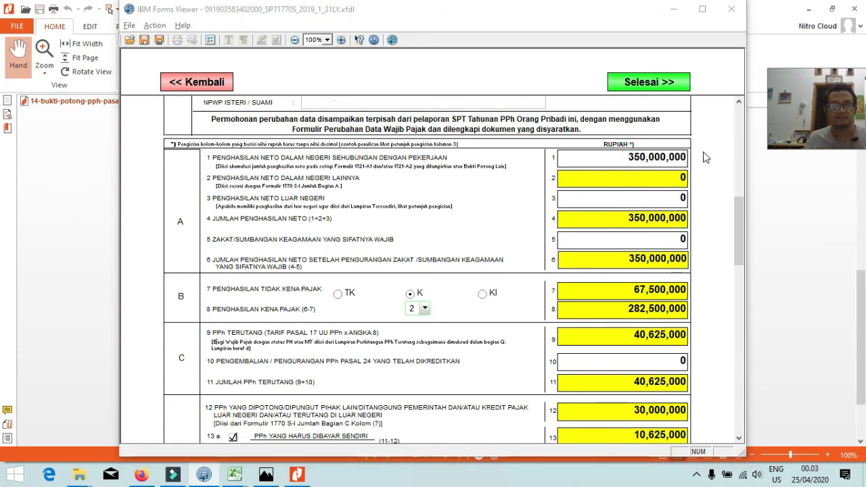
key(alt+Tab)
key(alt+Tab)
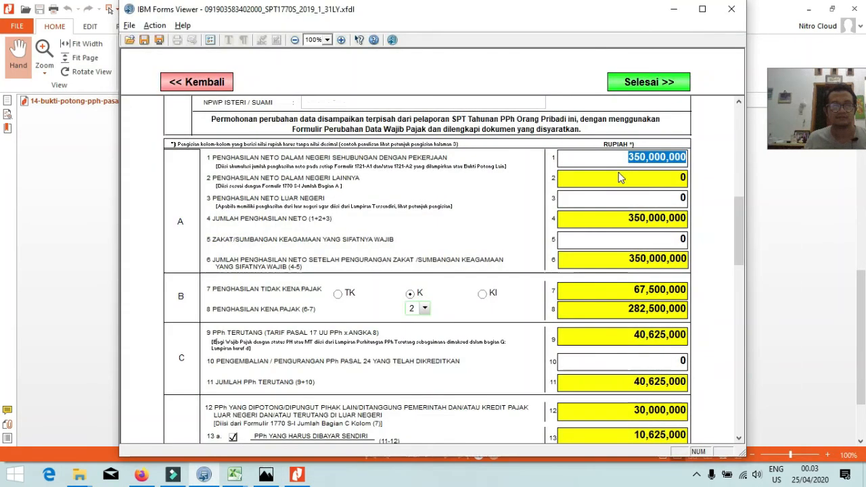
key(alt+Tab)
key(Tab)
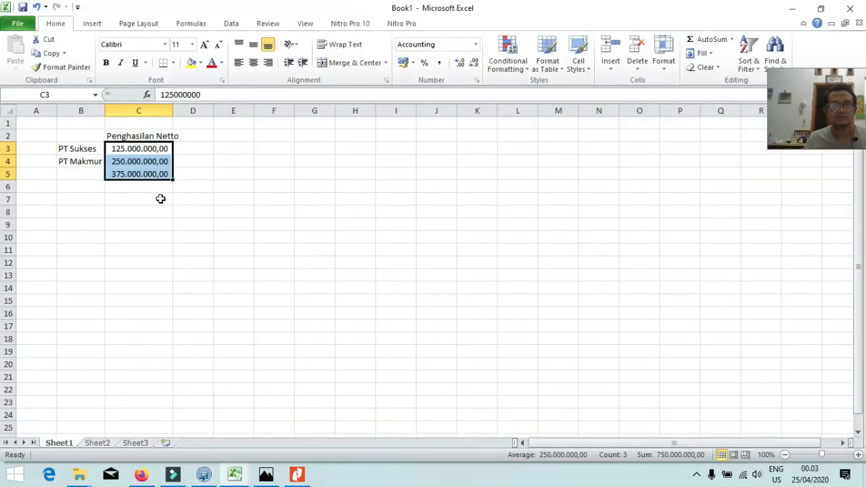
key(alt+Tab)
text(3)
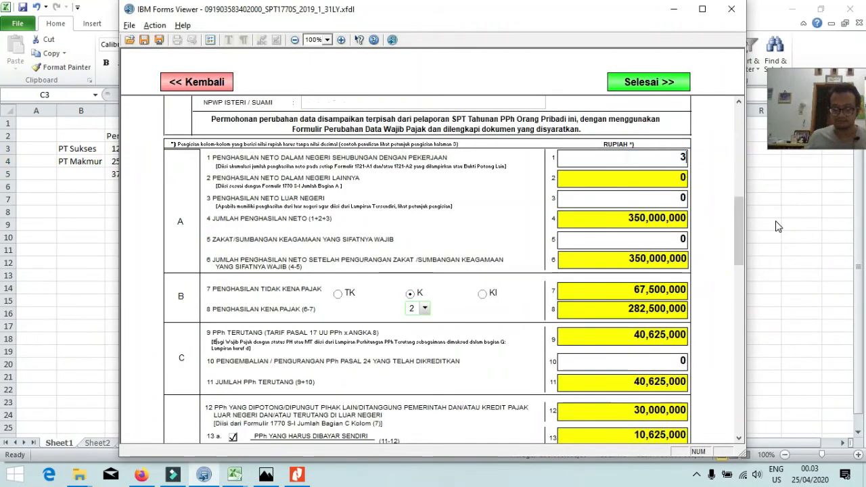
text(75000000)
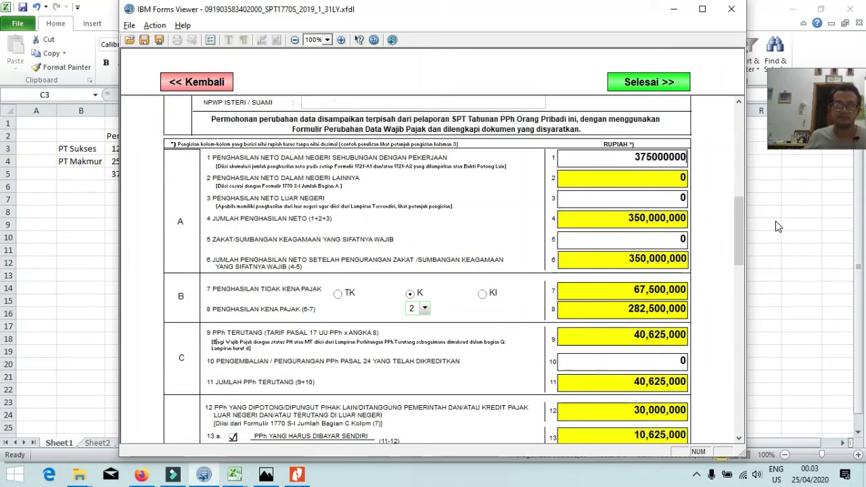
key(Tab)
- Examine the tax due on line 11, the tax withheld on line 12 and the resulting difference on line 13
scroll(668, 258, down, 1)
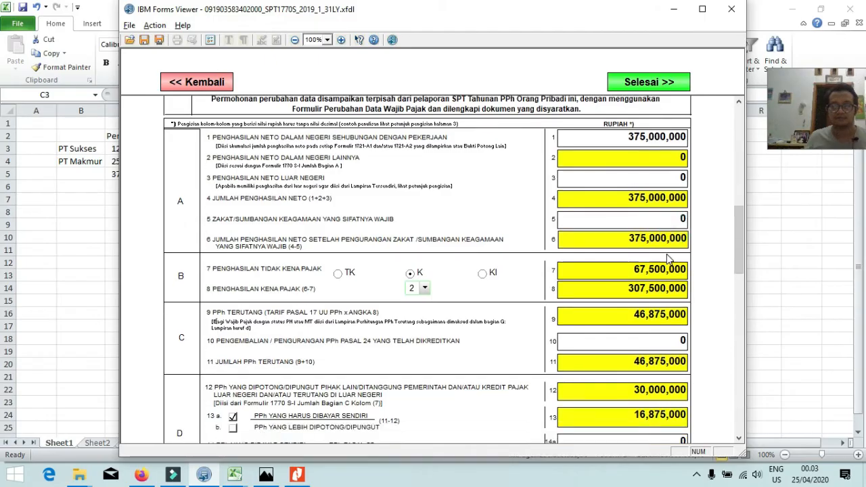
scroll(575, 271, down, 1)
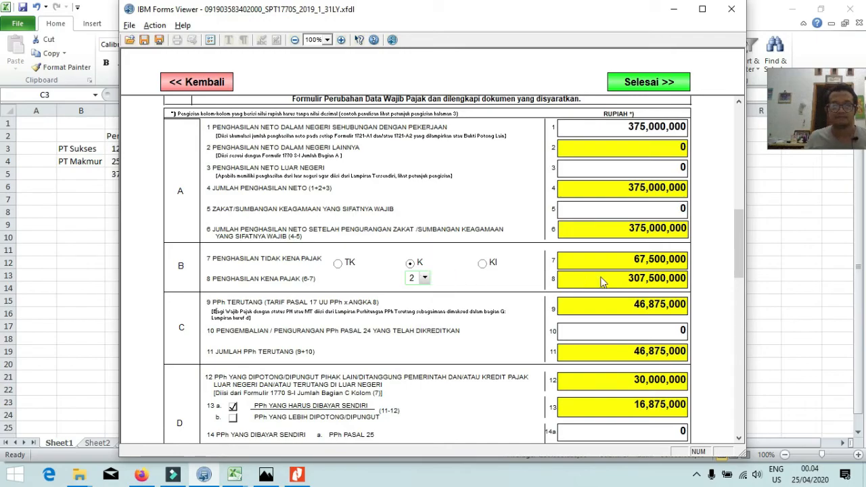
scroll(636, 287, down, 3)
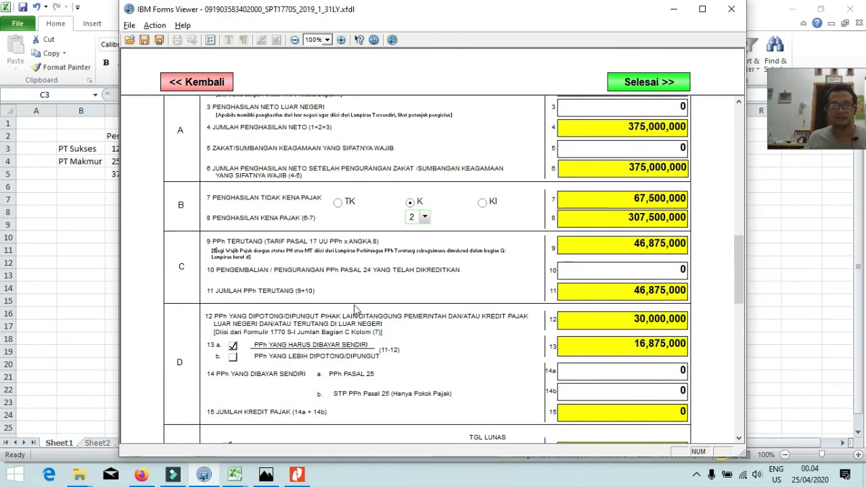
click(638, 299)
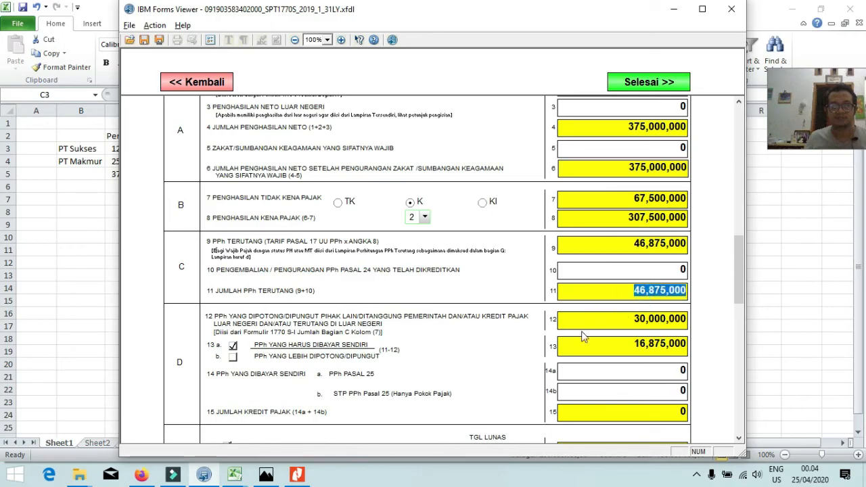
drag(640, 329, 666, 347)
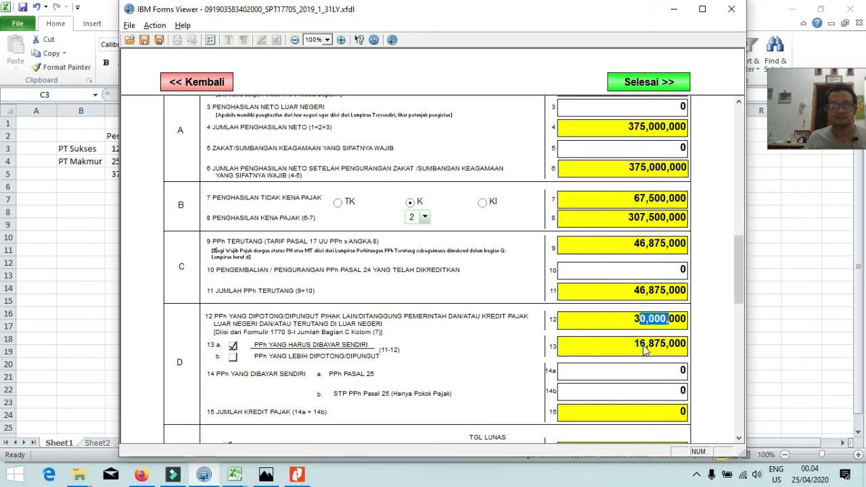
click(643, 346)
click(629, 347)
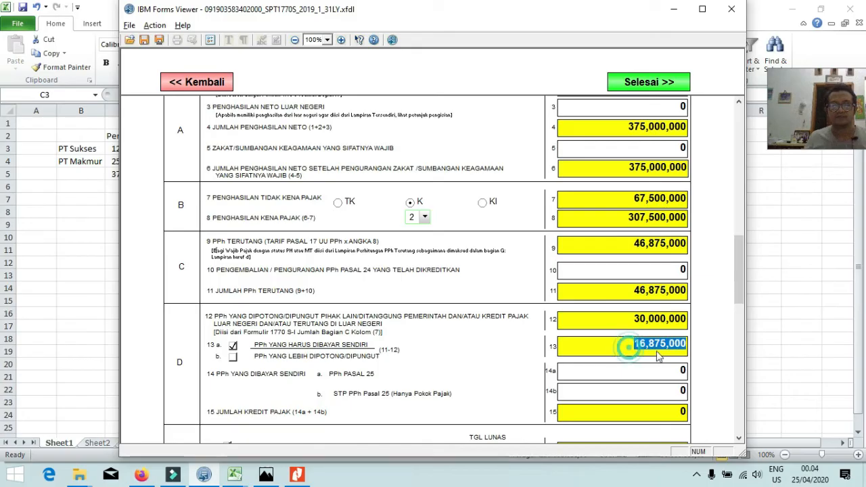
click(659, 353)
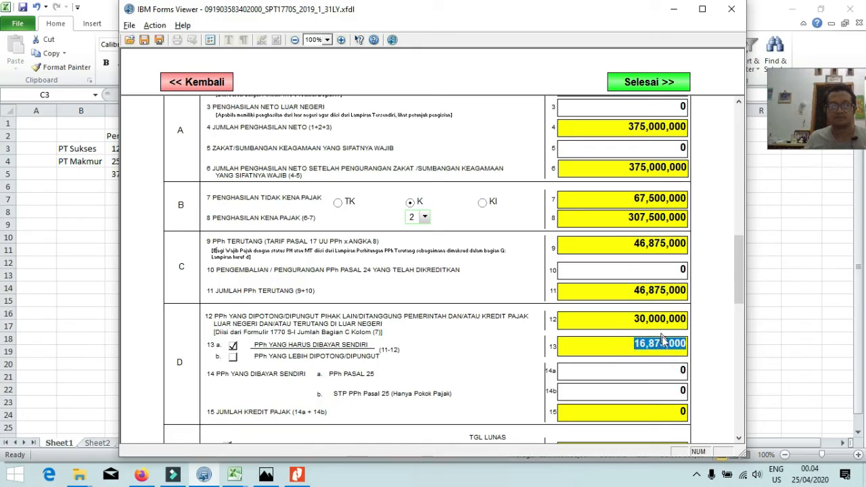
drag(640, 321, 650, 310)
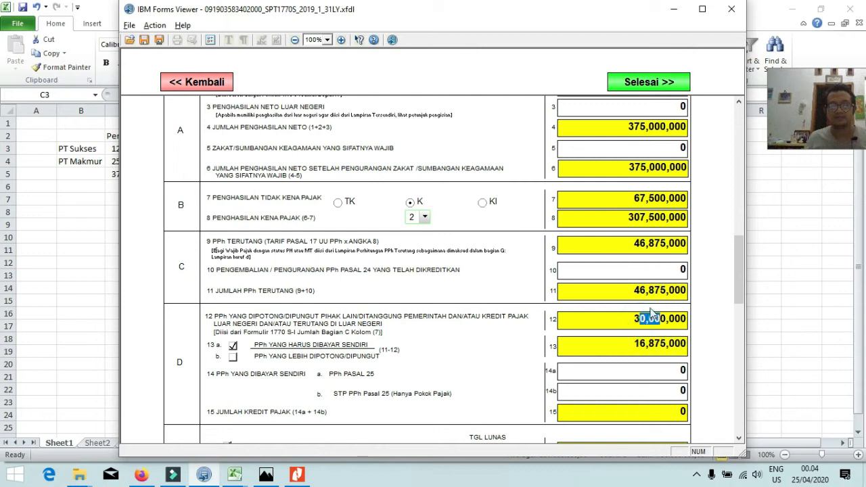
click(636, 298)
- Set line 1, domestic net income from employment, to 250000000
scroll(634, 271, up, 3)
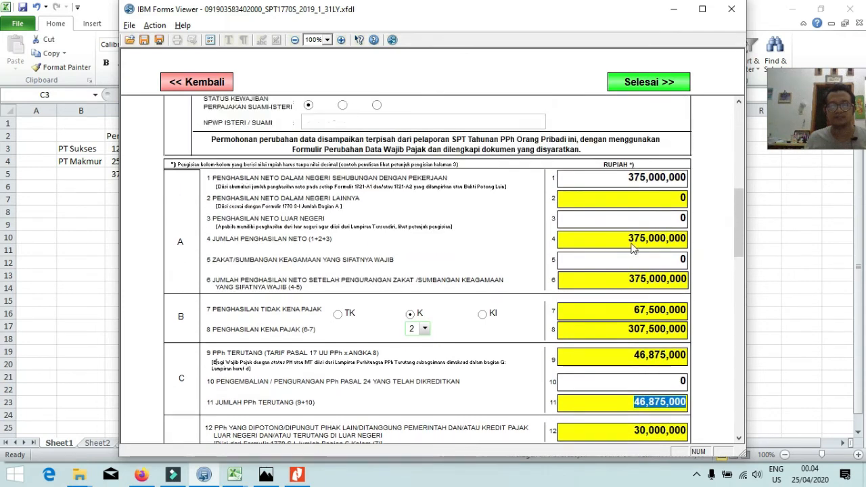
click(635, 180)
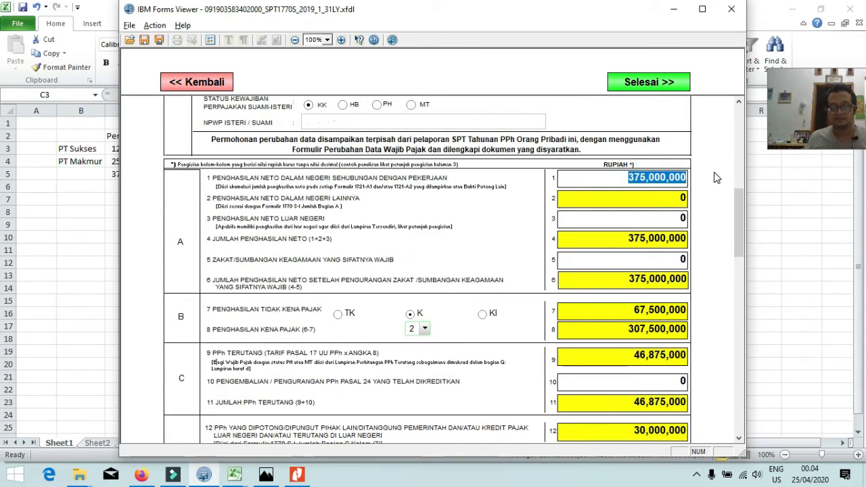
text(30)
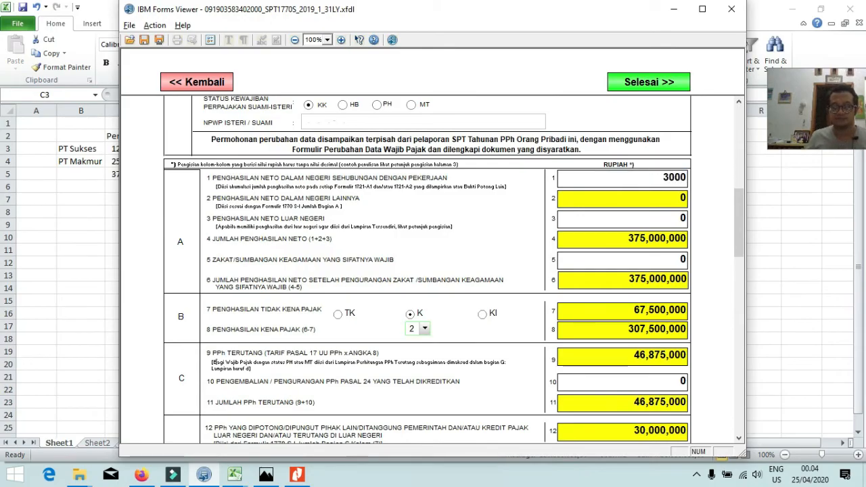
key(BackSpace)
key(BackSpace)
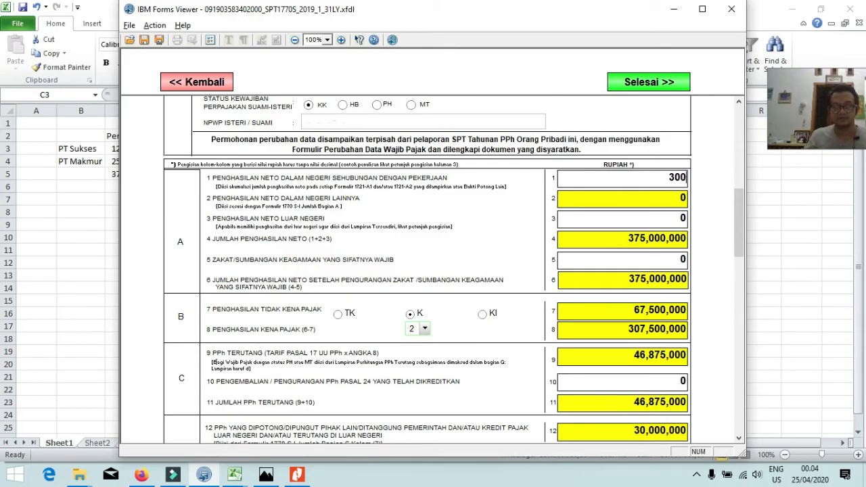
text(250000000)
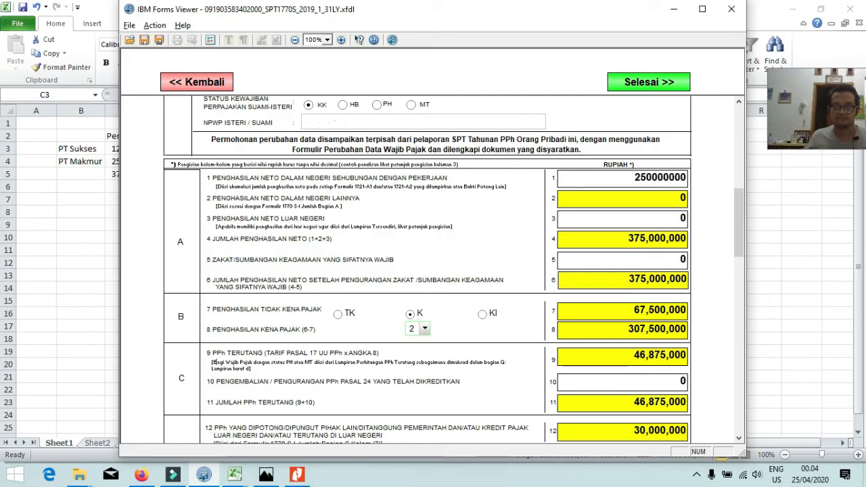
click(714, 173)
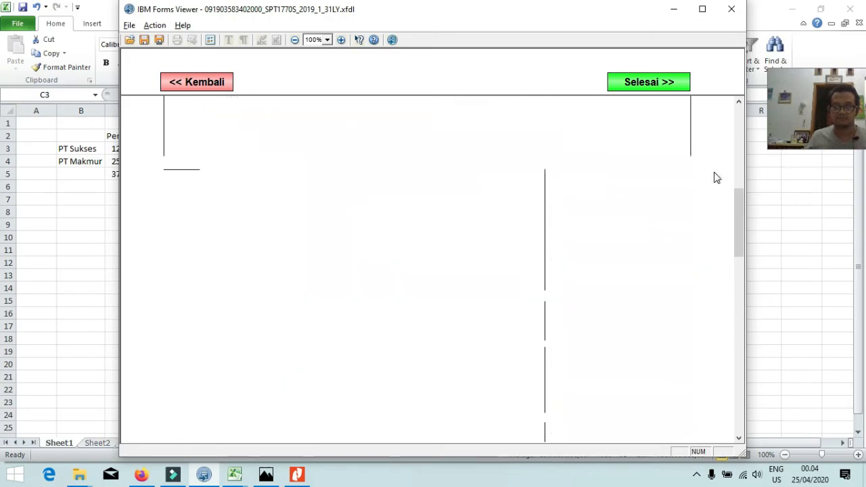
- Compare the net income on line 1 with the withheld tax on line 12, and review lines 13 and 16 and the section E request options
scroll(679, 231, down, 3)
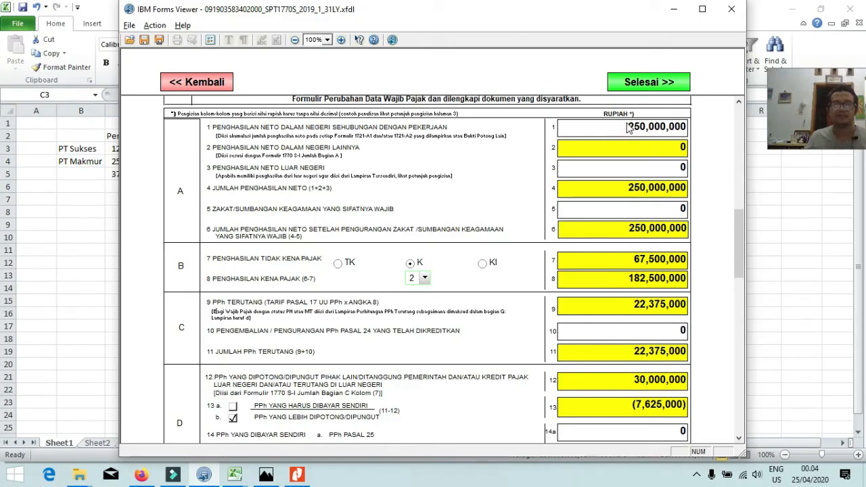
drag(618, 129, 691, 140)
scroll(637, 204, up, 1)
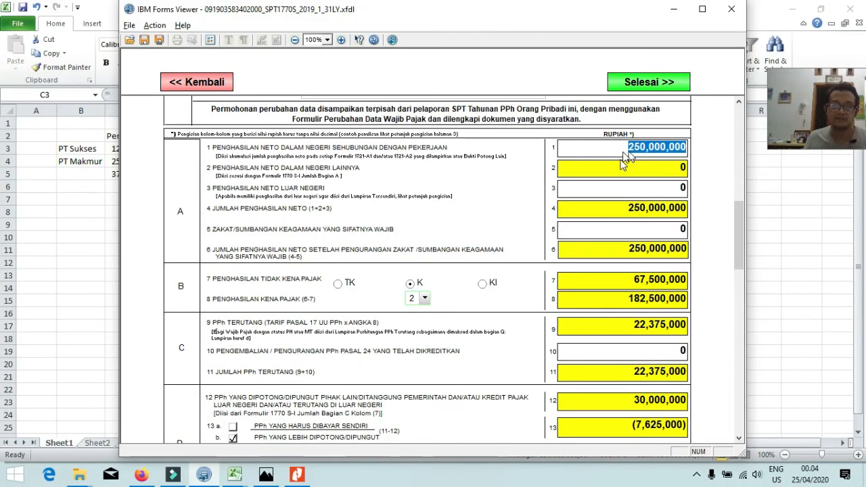
scroll(624, 351, down, 1)
scroll(624, 352, down, 5)
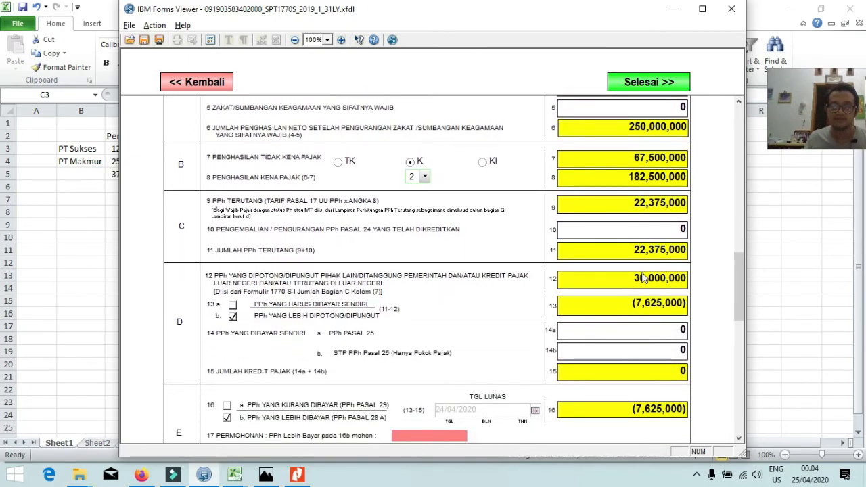
drag(635, 278, 682, 286)
drag(681, 281, 713, 291)
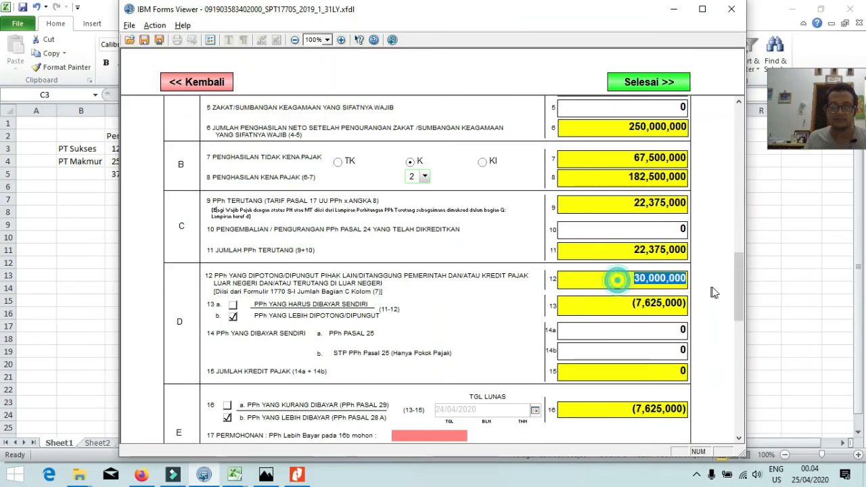
click(658, 280)
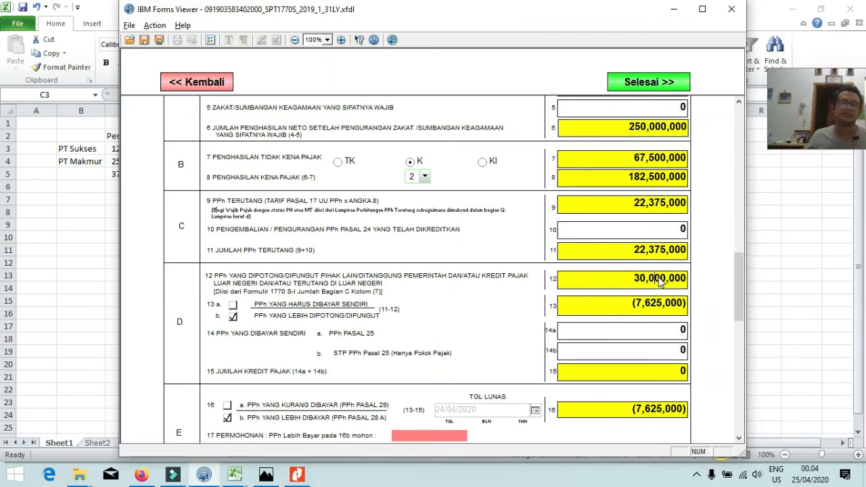
scroll(663, 282, down, 3)
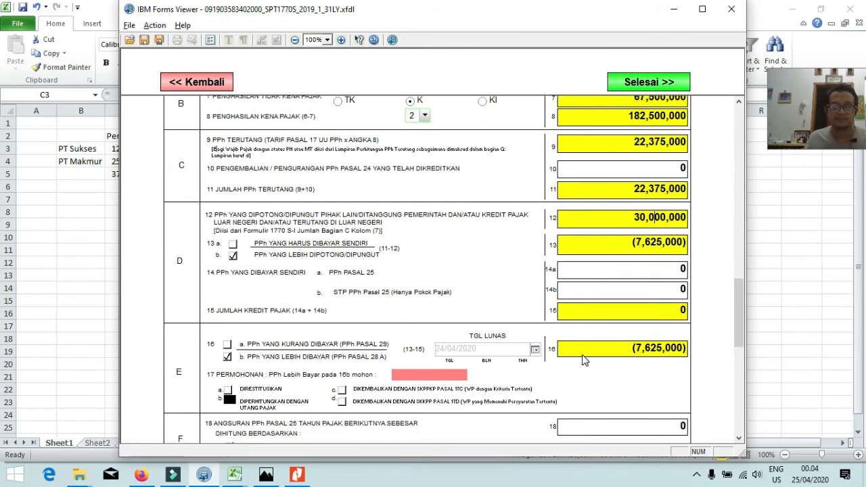
scroll(459, 389, down, 3)
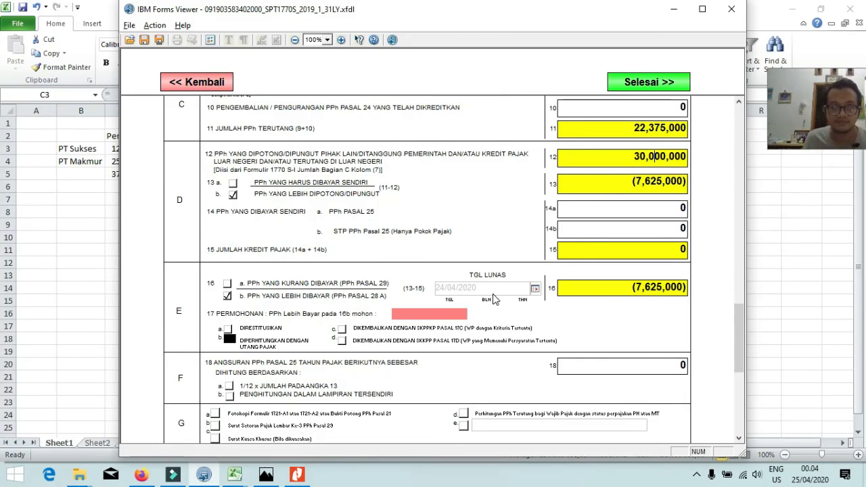
- Choose DIRESTITUSIKAN as the line 17 request for the overpaid tax in section E
scroll(281, 326, down, 1)
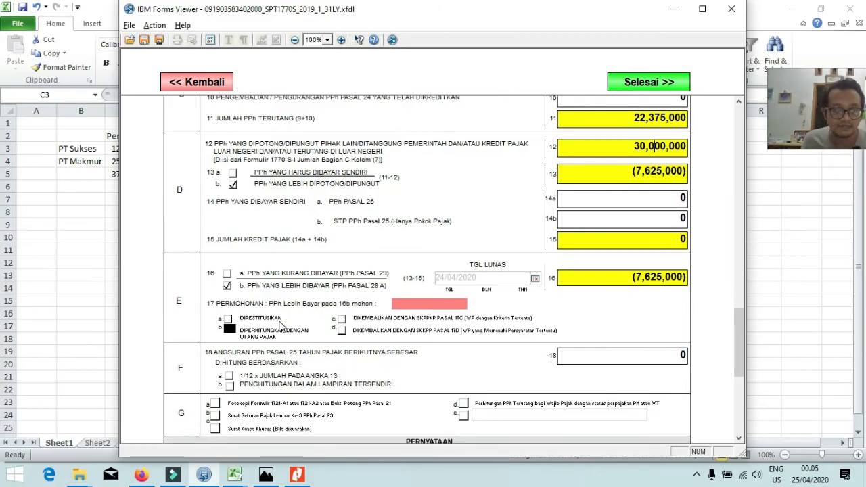
click(228, 319)
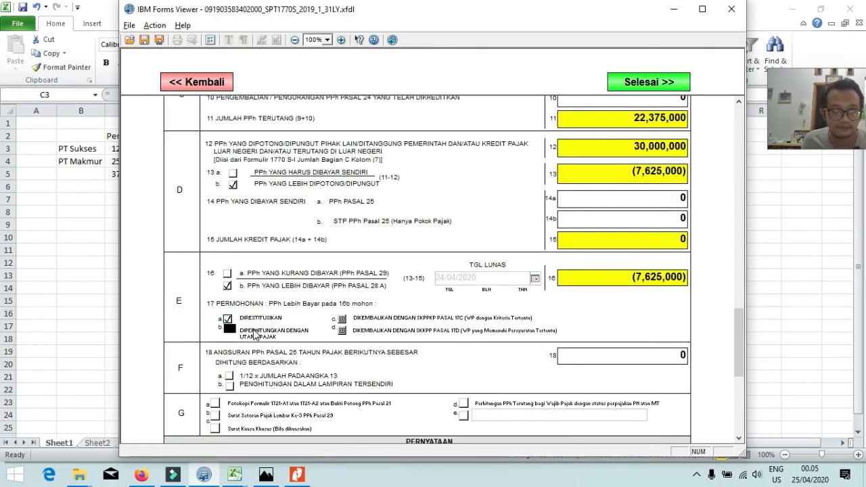
scroll(415, 333, down, 1)
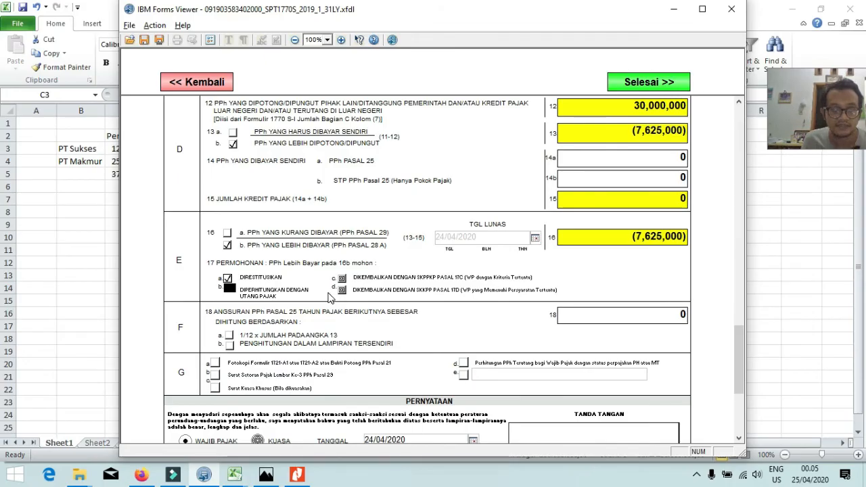
- Examine line 17 refund options c (SKPPKP Pasal 17C) and d (SKKPP Pasal 17D) and the taxpayer conditions attached to each
click(462, 291)
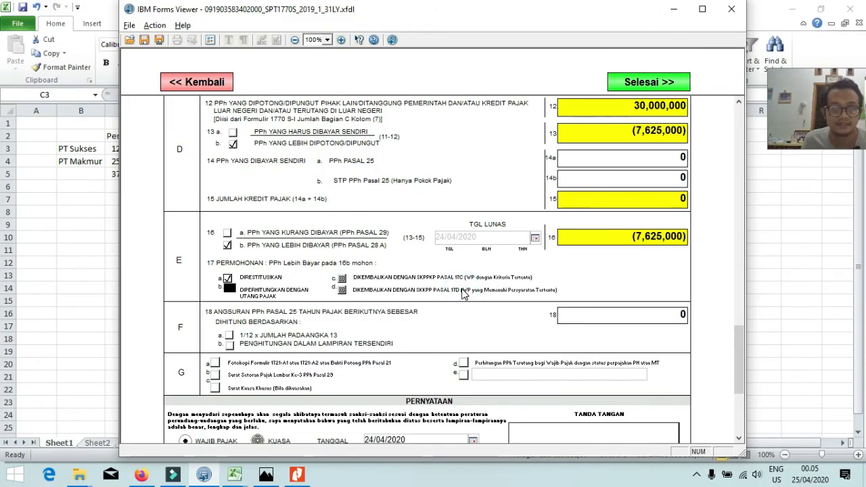
click(452, 278)
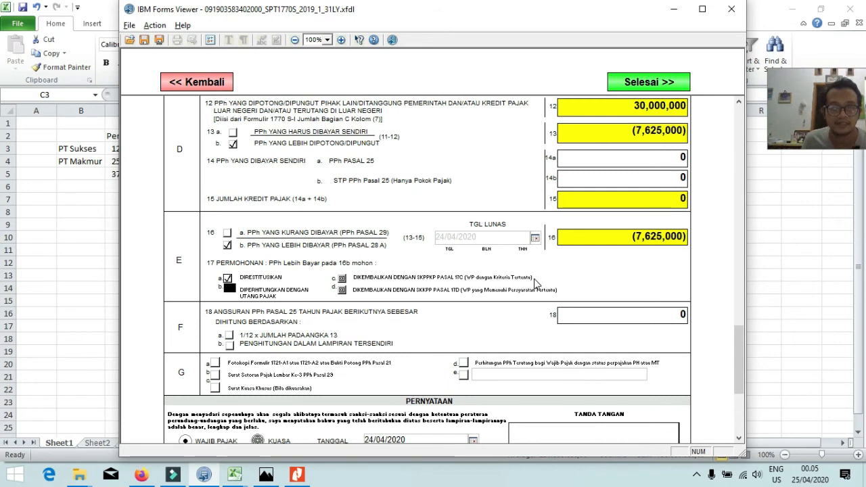
click(462, 281)
click(442, 279)
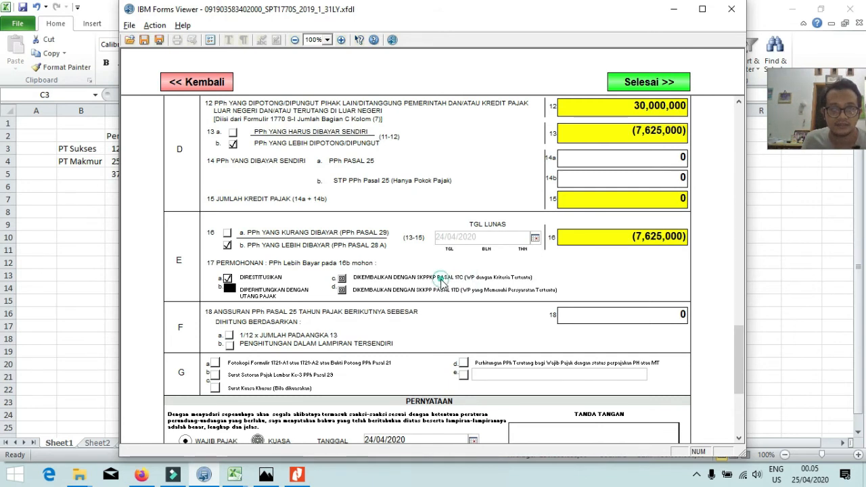
click(343, 292)
click(342, 292)
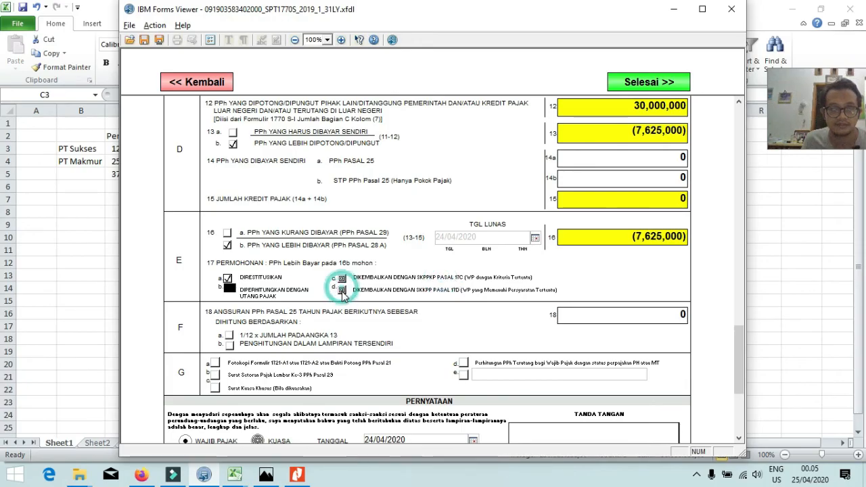
click(419, 293)
scroll(421, 298, down, 1)
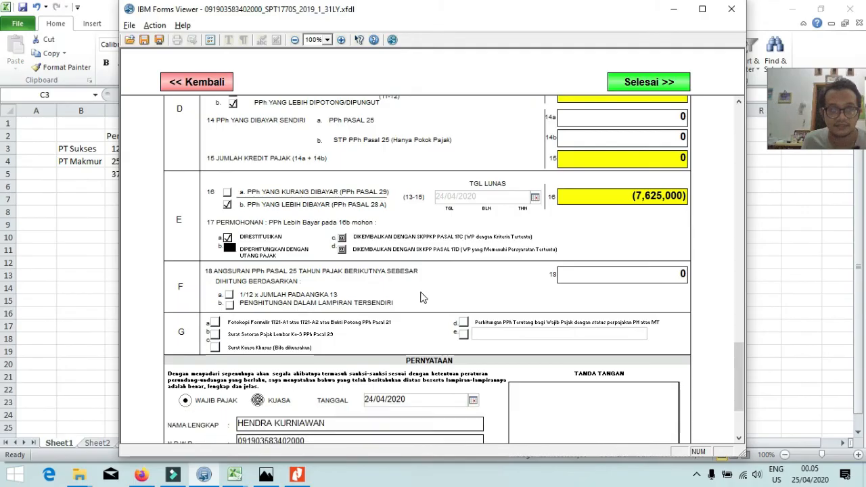
click(507, 254)
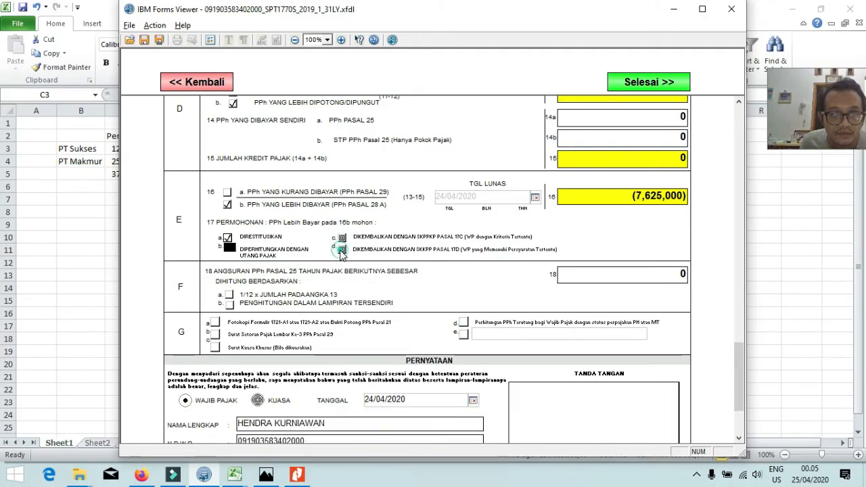
- Try to select option d, DIKEMBALIKAN DENGAN SKKPP PASAL 17D, for the line 17 request
click(340, 250)
click(332, 246)
click(342, 251)
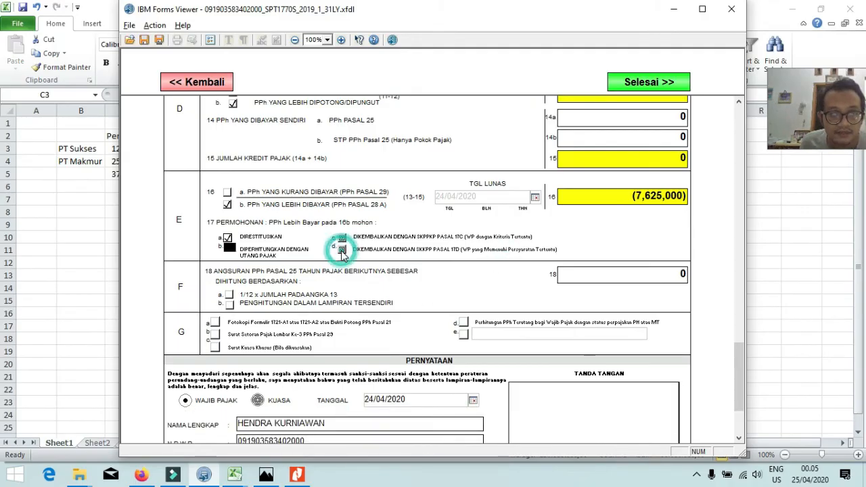
click(343, 252)
click(344, 253)
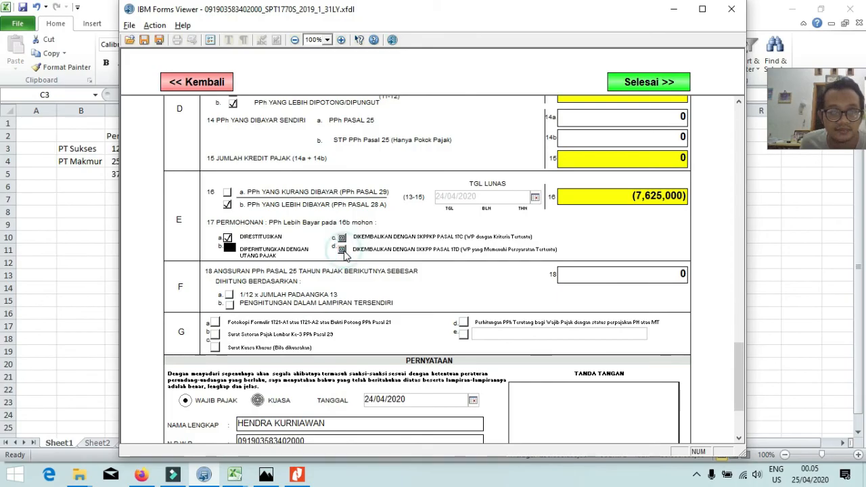
click(564, 252)
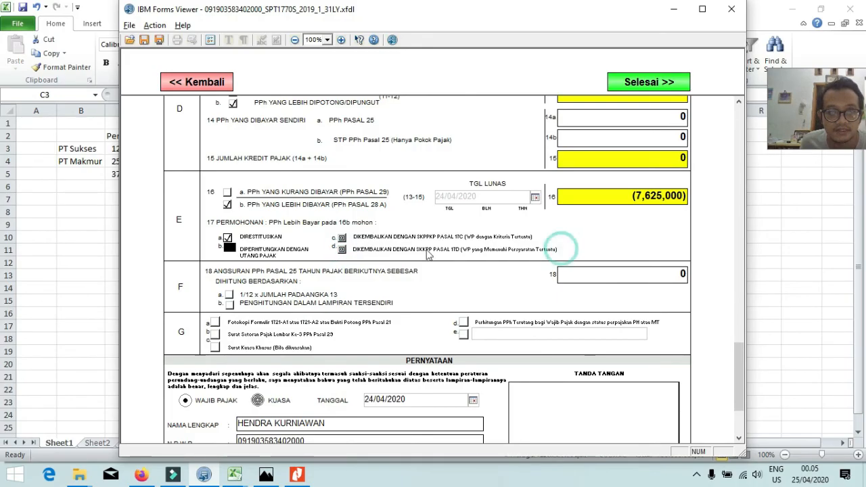
click(343, 252)
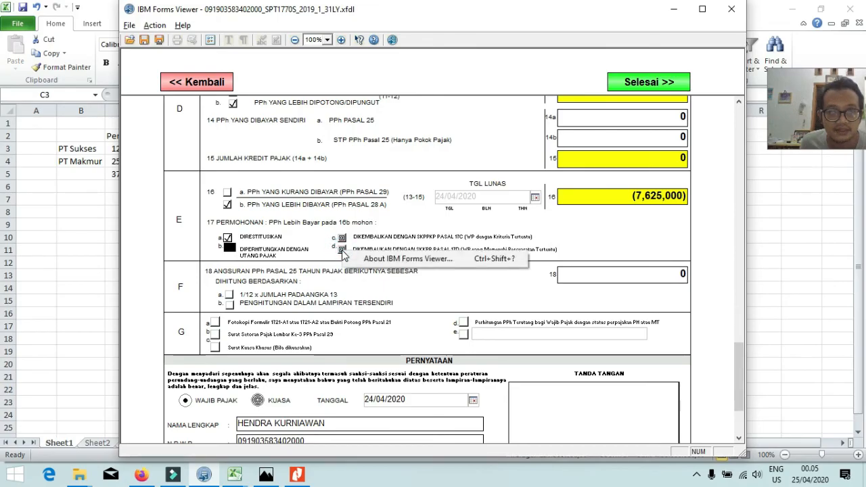
click(383, 240)
click(342, 250)
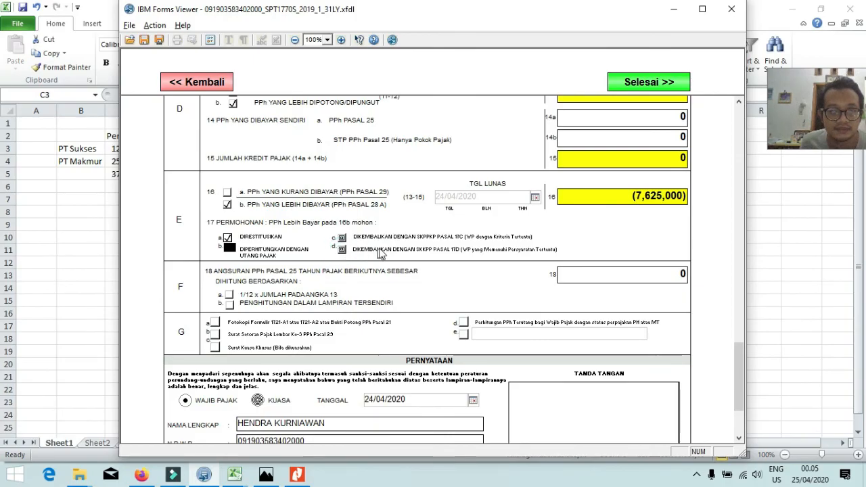
- Review sections E to G and the declaration, and recheck the income and tax amounts in sections A to D
scroll(381, 252, down, 3)
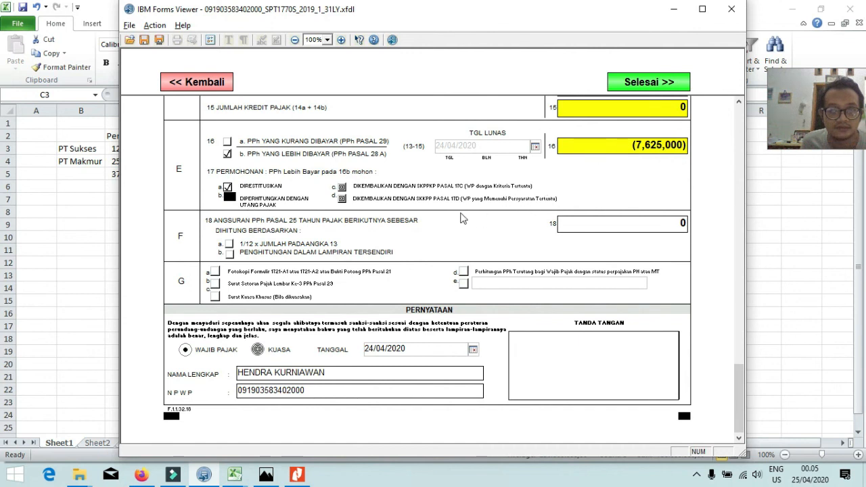
scroll(434, 226, up, 3)
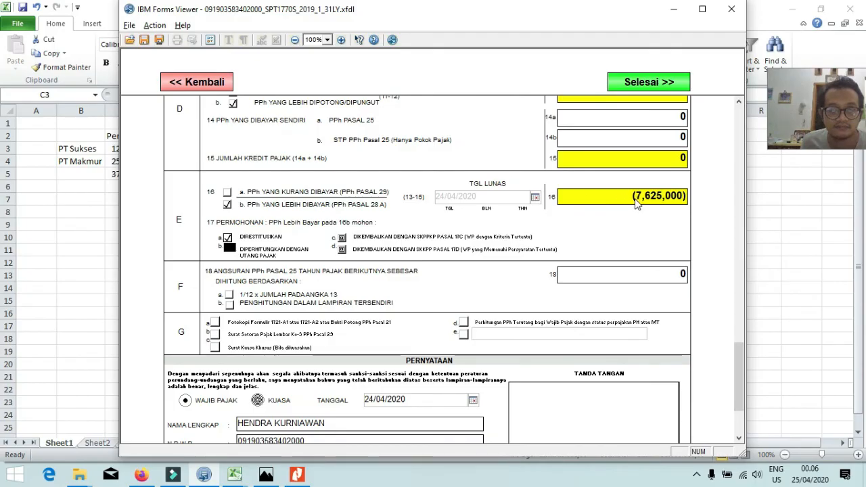
scroll(400, 219, down, 3)
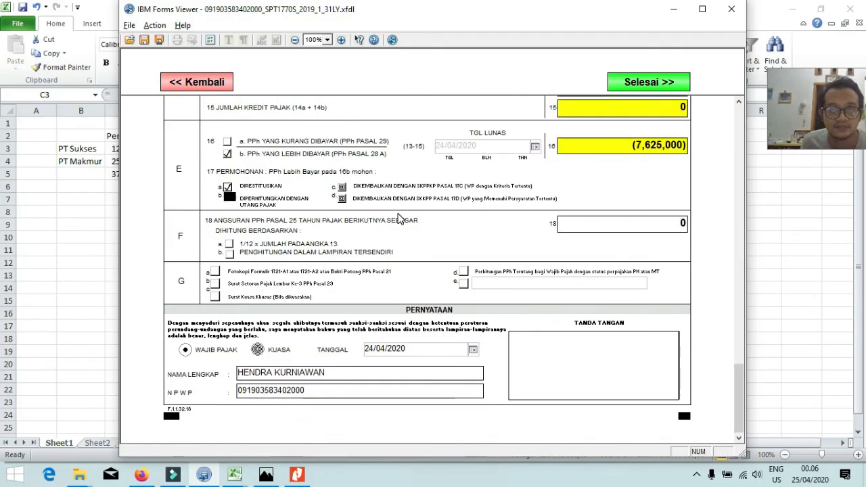
scroll(399, 219, up, 3)
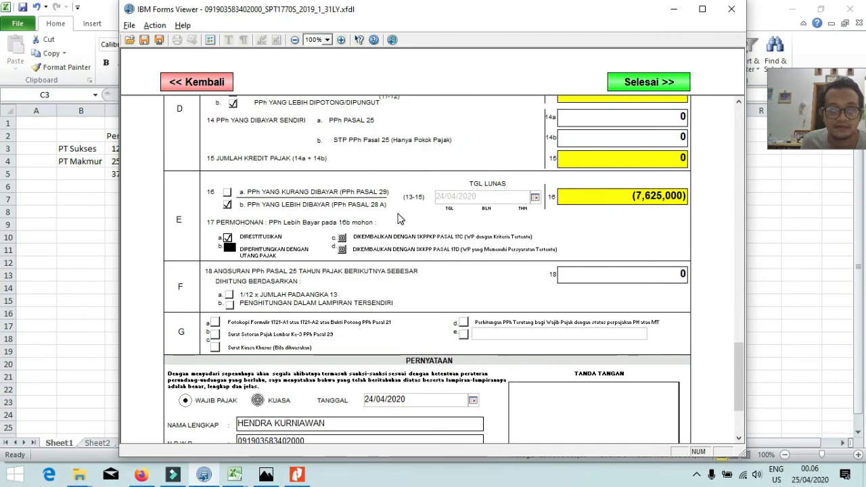
scroll(582, 224, up, 1)
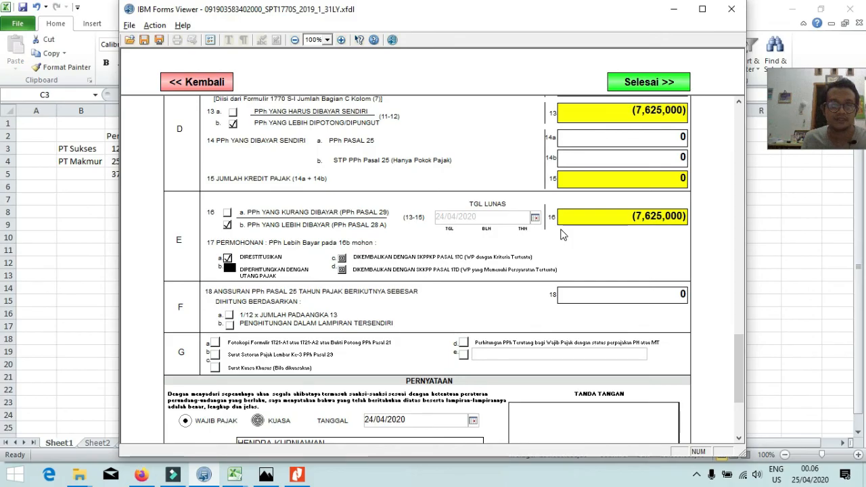
scroll(563, 234, up, 3)
scroll(563, 234, up, 3)
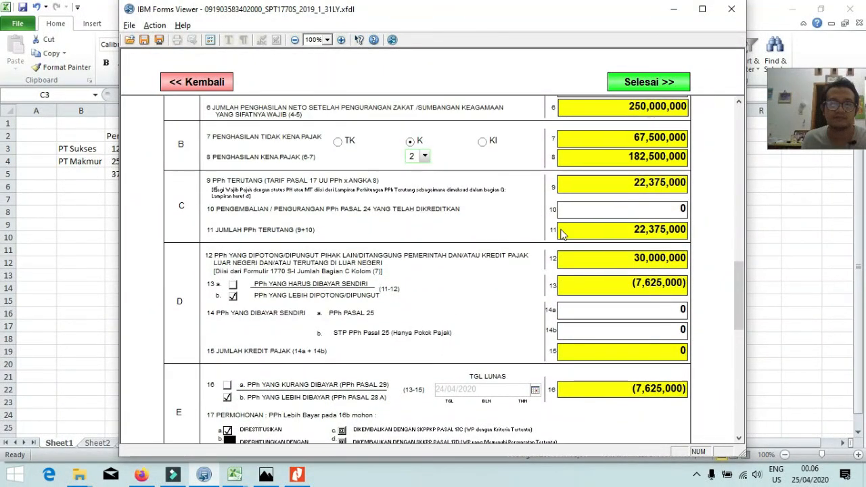
scroll(563, 233, up, 2)
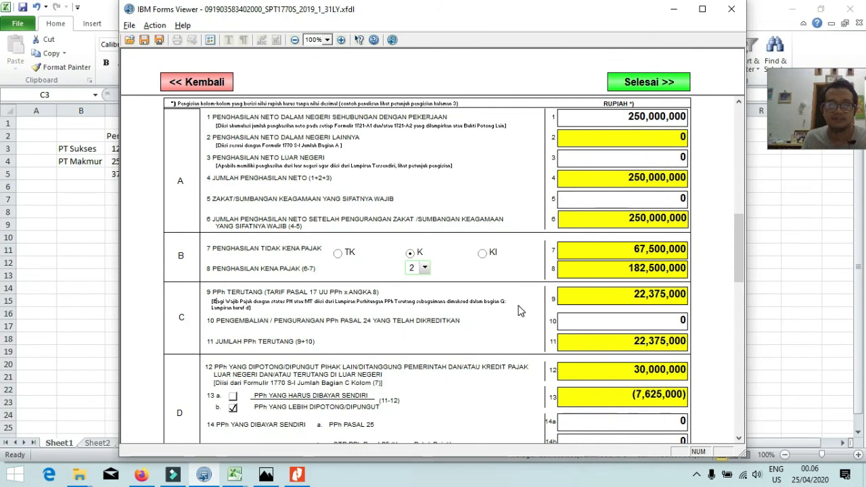
scroll(520, 310, down, 3)
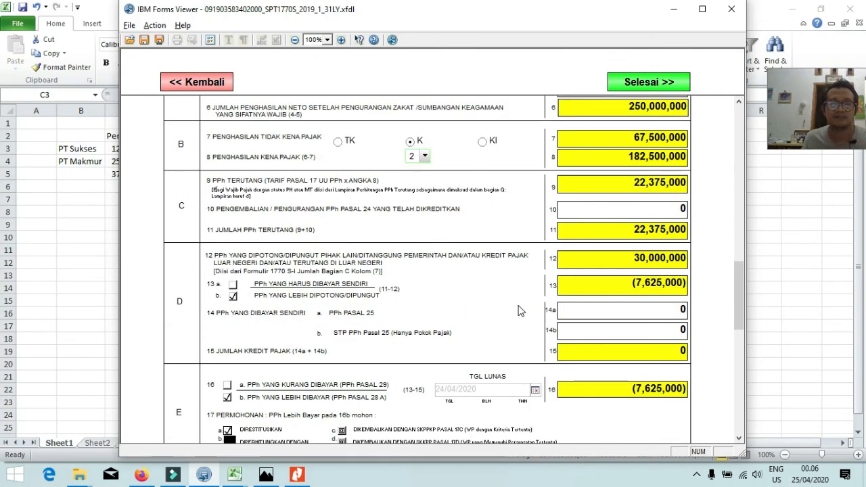
scroll(520, 310, up, 1)
scroll(520, 311, up, 1)
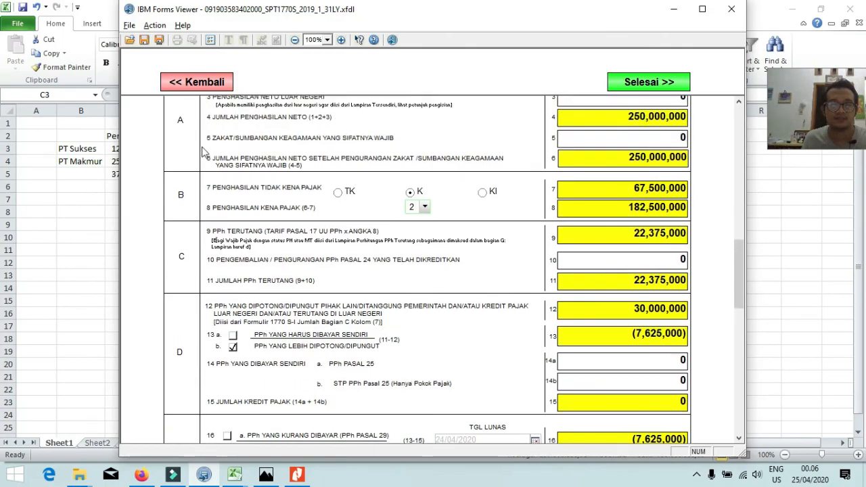
- Go back to attachment 1770 S-I and review the withheld tax entries and their total in Bagian C
click(197, 84)
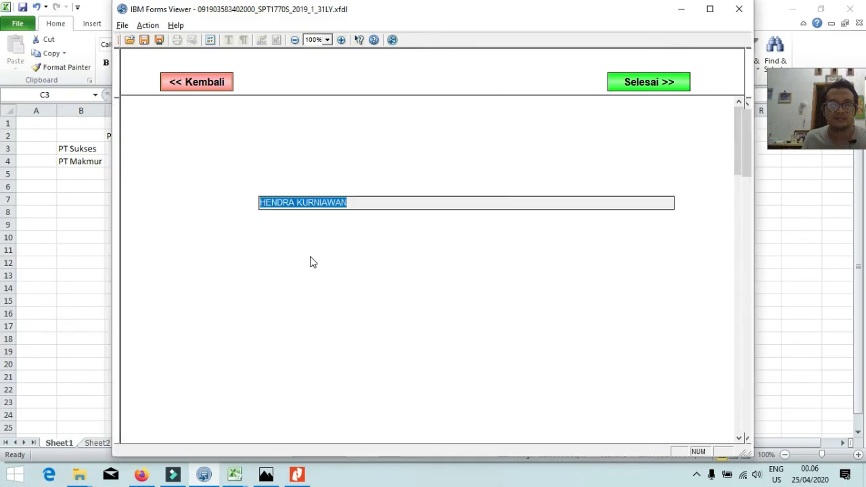
scroll(311, 260, down, 10)
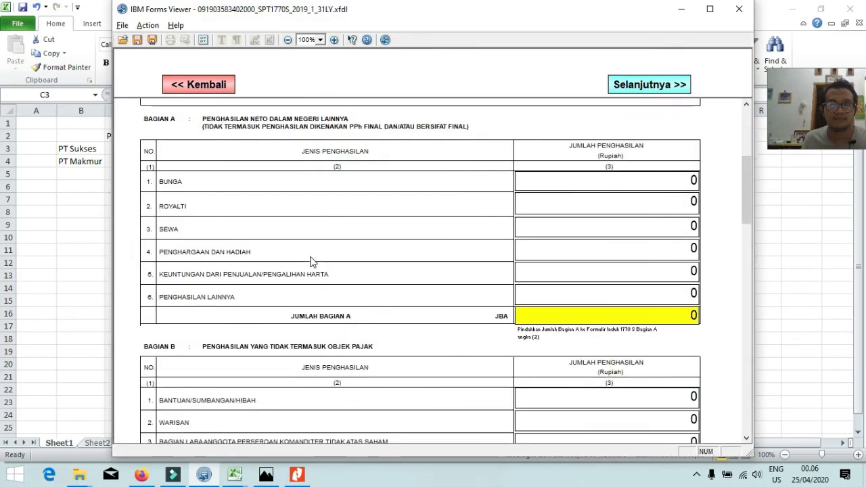
scroll(300, 271, down, 3)
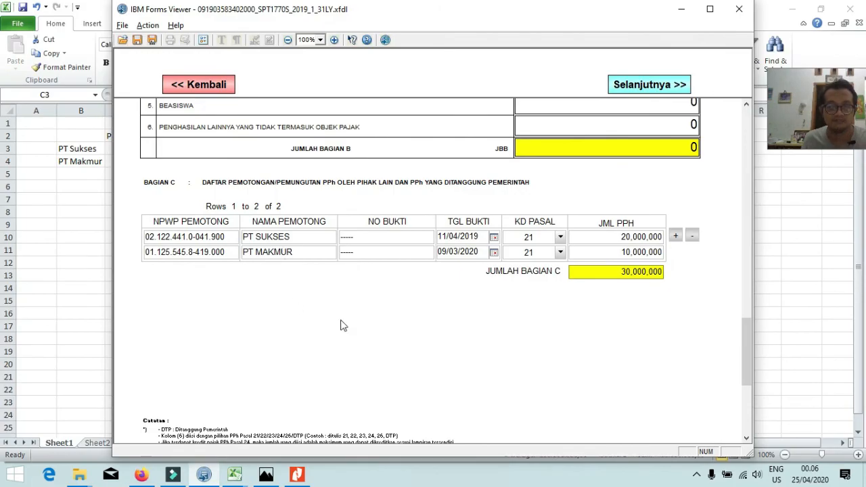
scroll(636, 331, up, 1)
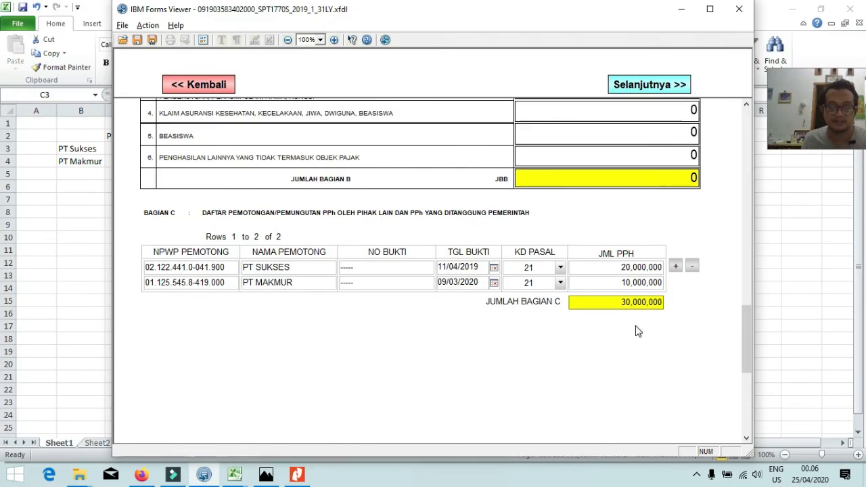
scroll(636, 331, up, 1)
- Switch to Excel to check the net income total in C5, and examine the net income lines of the 1721-A1 slip in Nitro Pro
click(59, 164)
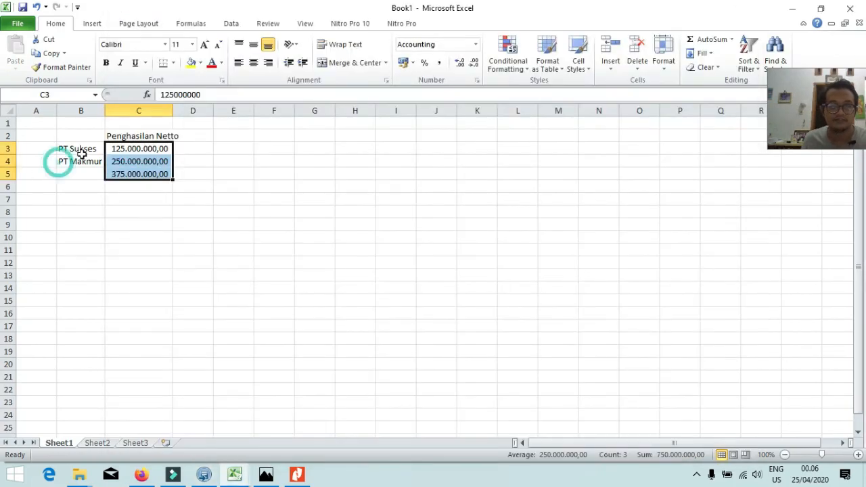
click(130, 174)
click(299, 475)
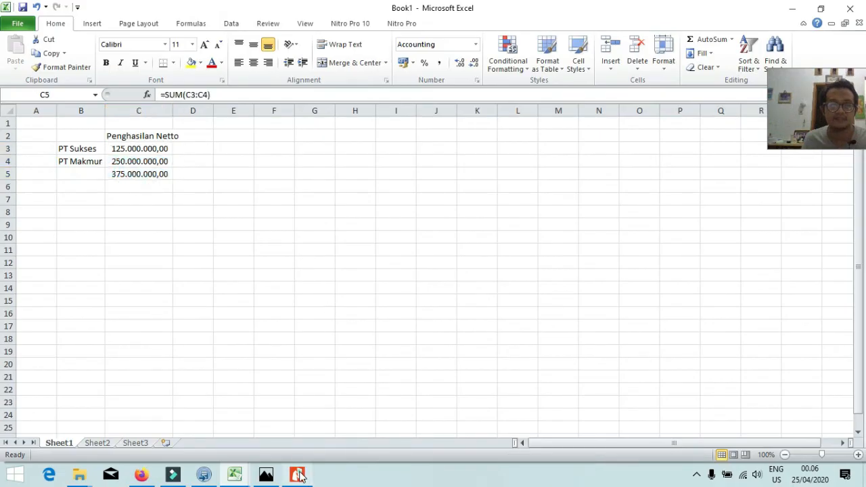
scroll(228, 284, up, 3)
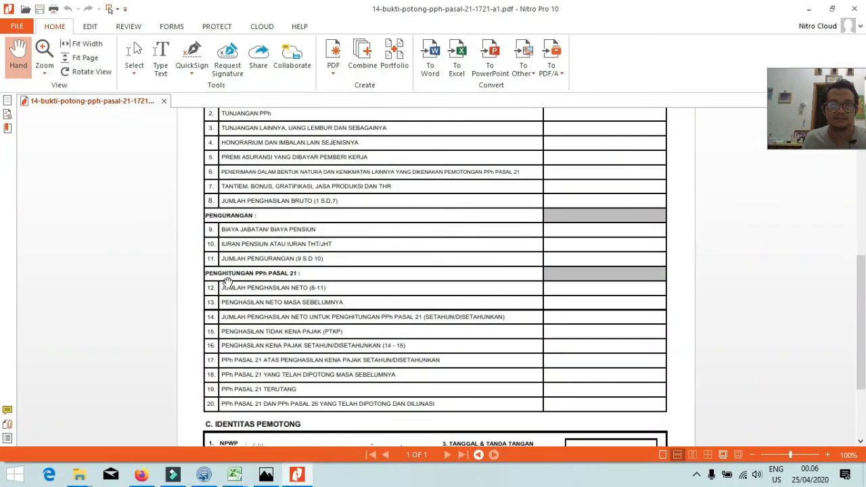
scroll(578, 346, down, 3)
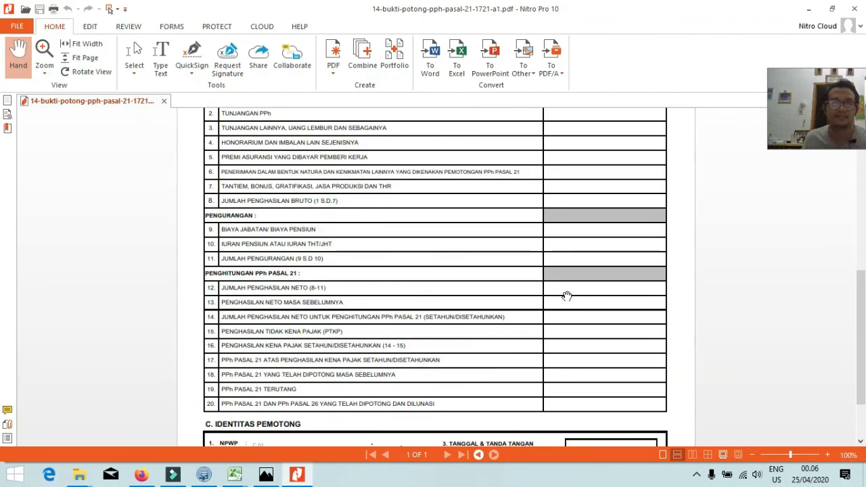
- Return to attachment 1770 S-I in IBM Forms Viewer and review Bagian A and Bagian B
click(296, 477)
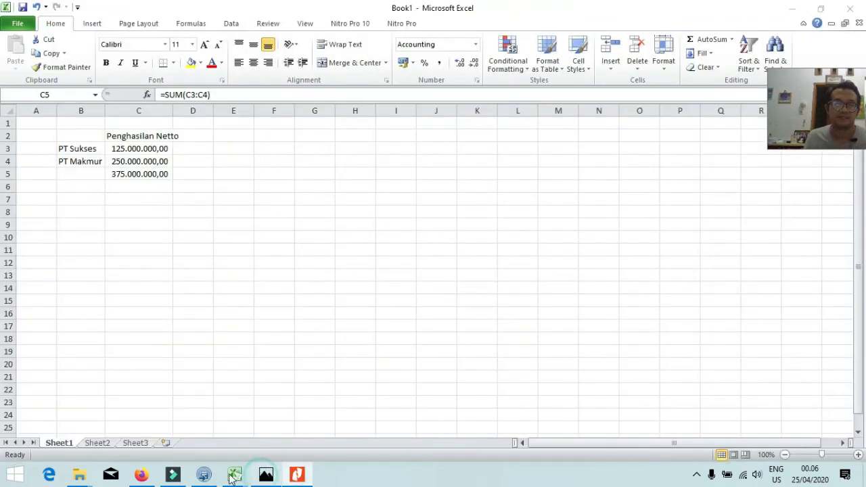
click(234, 477)
click(206, 476)
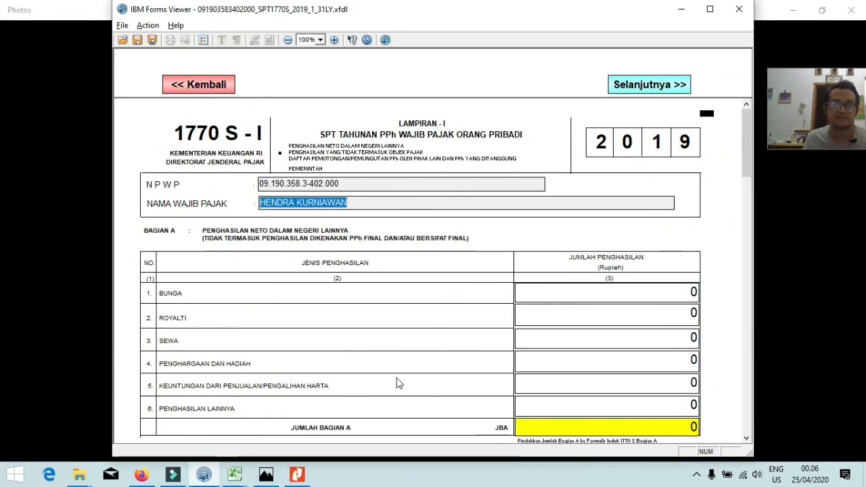
scroll(397, 381, down, 3)
scroll(396, 382, down, 6)
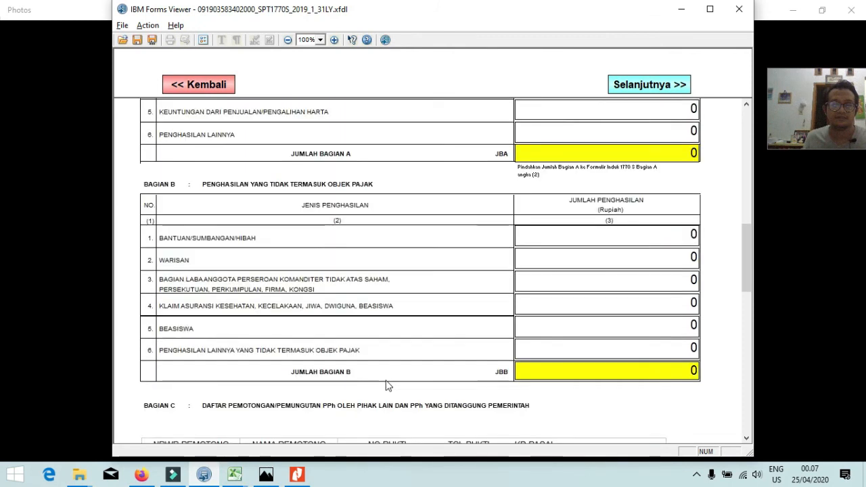